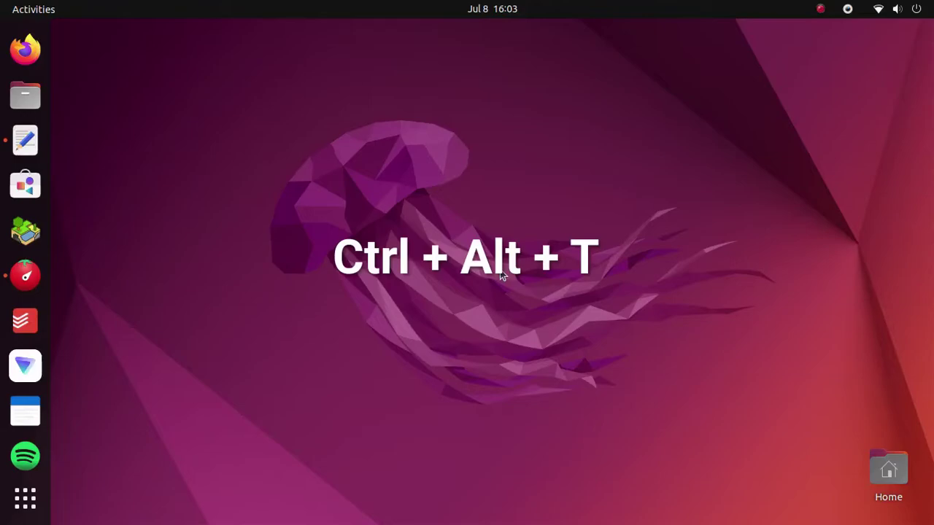
In a new terminal, sudo apt install gnome-tweaks and gnome-shell-extensions, entering the password
{"action": "key", "text": "ctrl+alt+t"}
{"action": "type", "text": "su"}
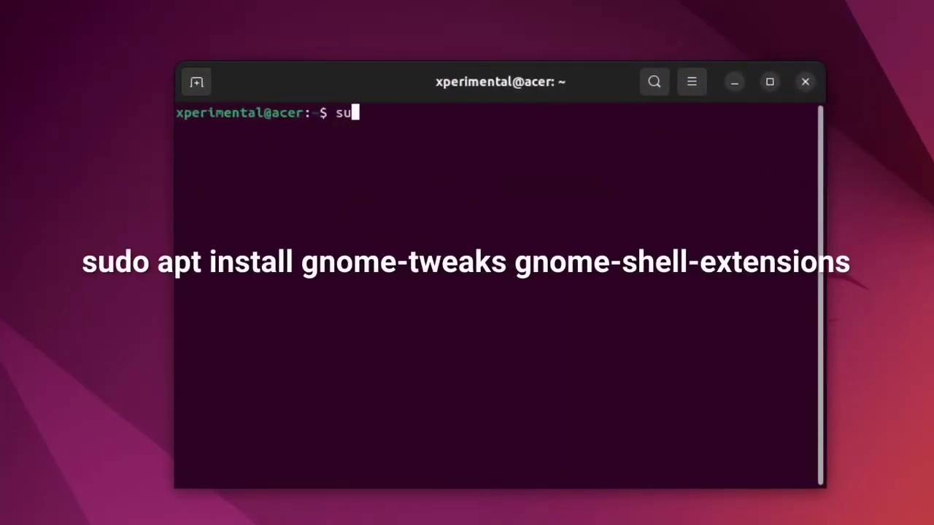
{"action": "type", "text": "do apt install gnome-tweaks "}
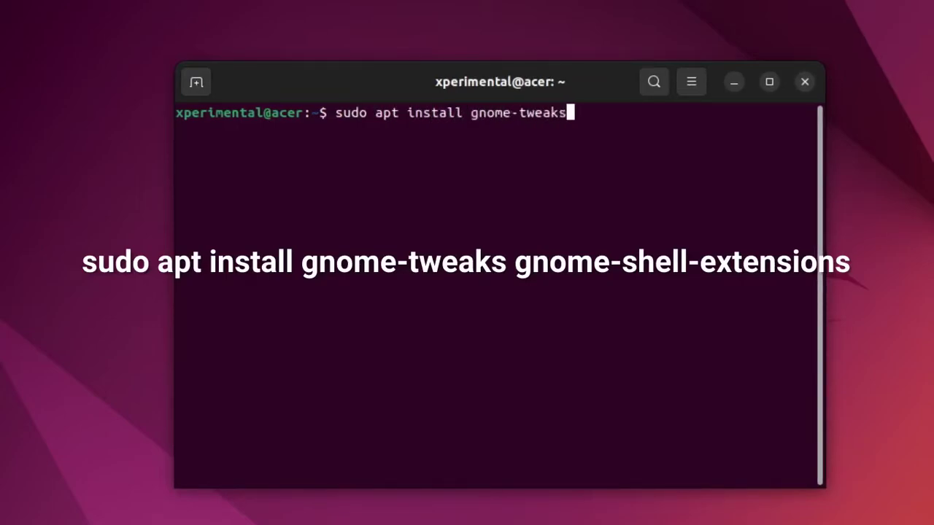
{"action": "type", "text": "gnome-shell-extensions"}
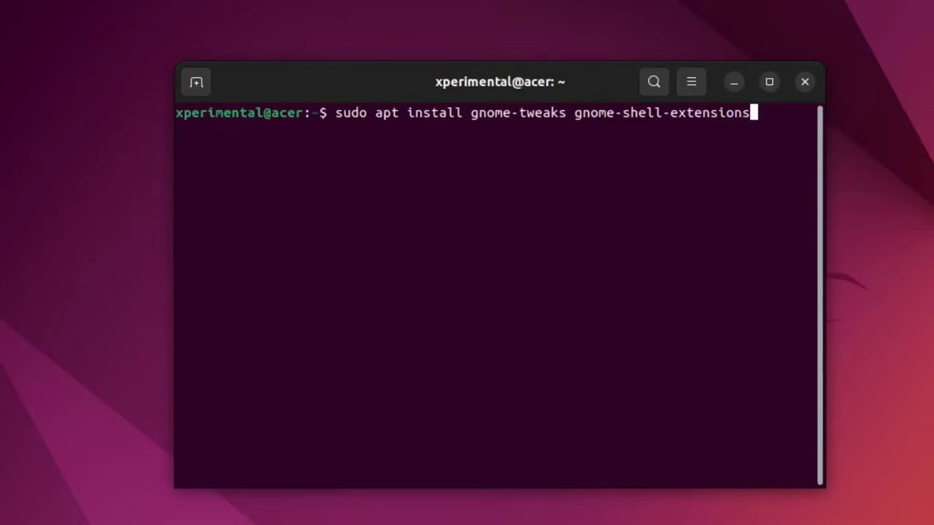
{"action": "key", "text": "Return"}
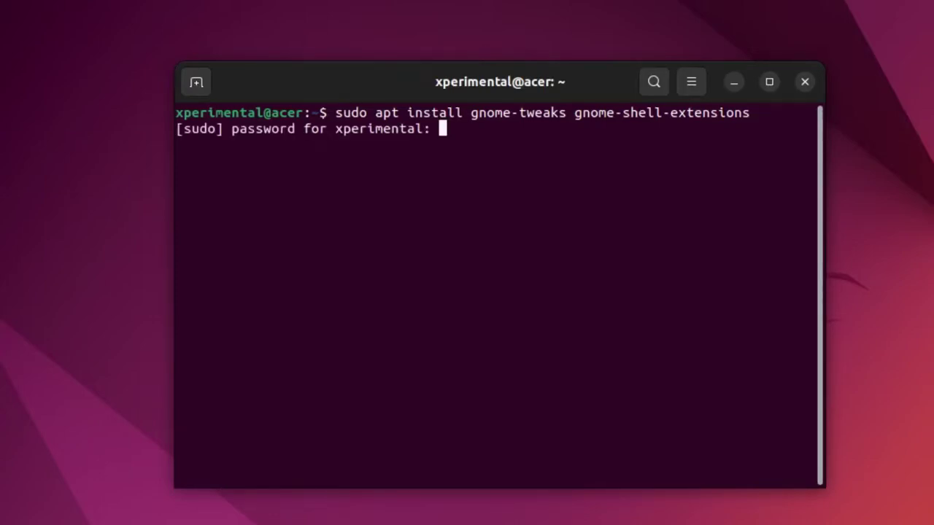
{"action": "key", "text": "Return"}
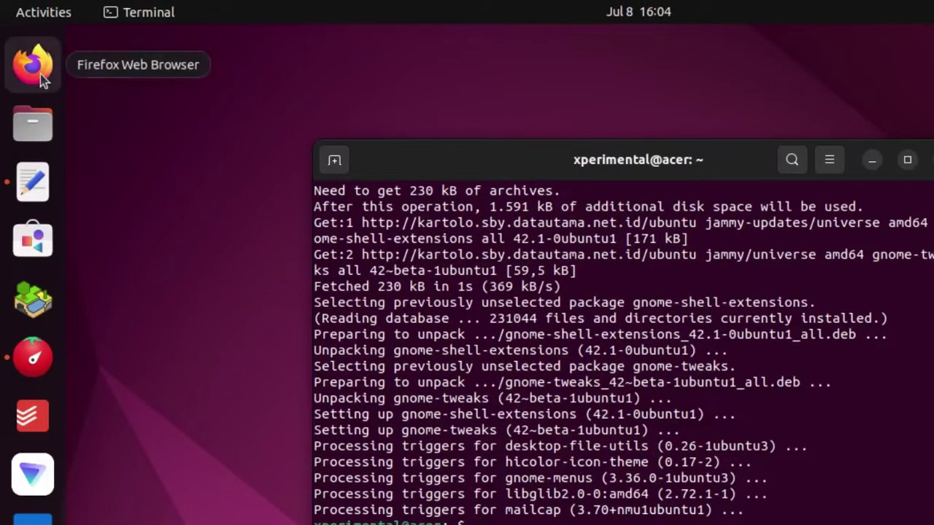
Launch Firefox and search the web for 'gnome extension'
{"action": "left_click", "coordinate": [40, 74]}
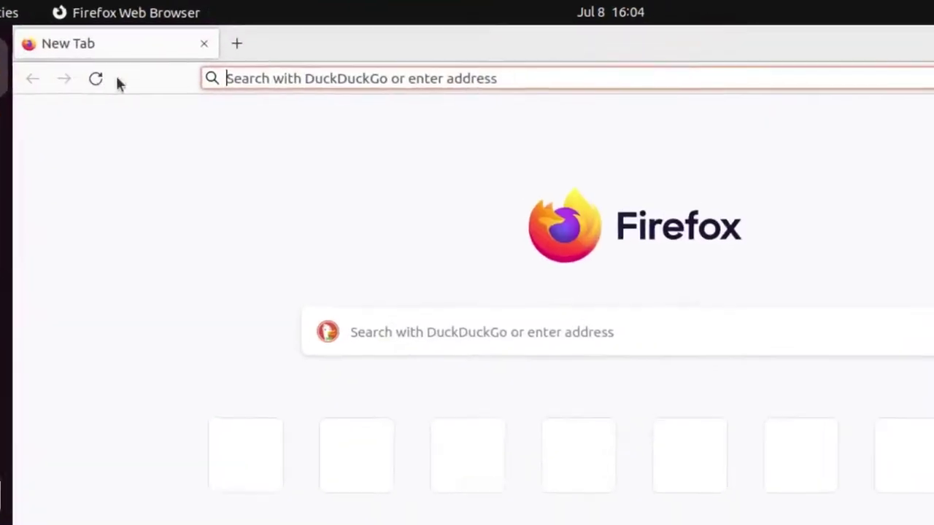
{"action": "type", "text": "gn"}
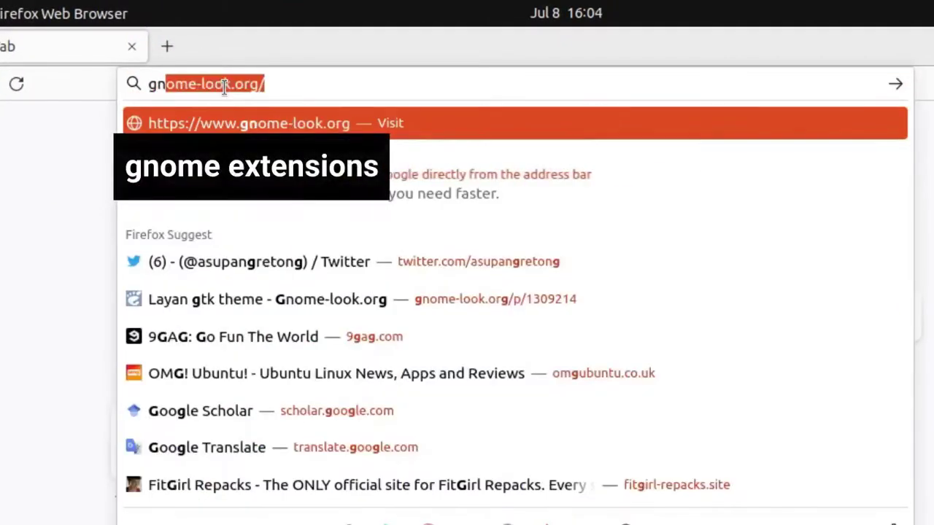
{"action": "type", "text": "ome extension"}
{"action": "key", "text": "Return"}
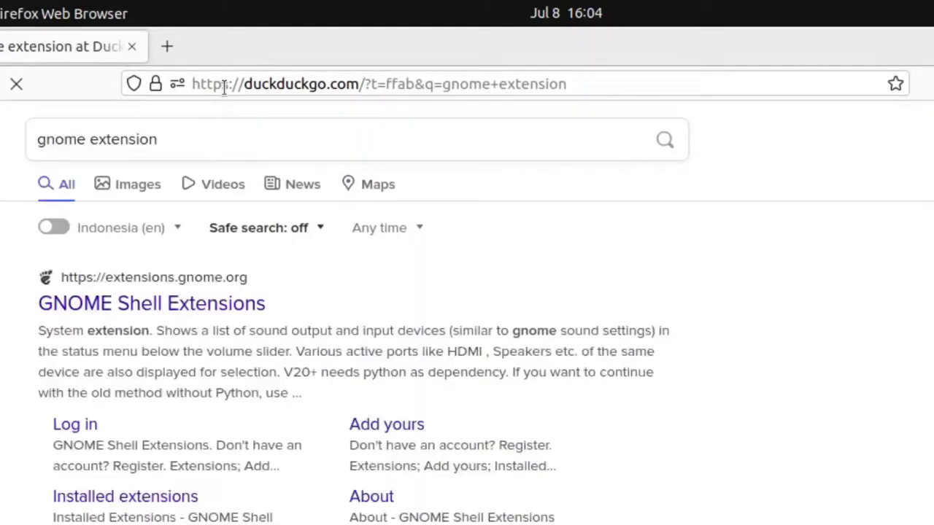
Open the GNOME Shell Extensions site and add the GNOME Shell integration add-on to Firefox
{"action": "left_click", "coordinate": [188, 306]}
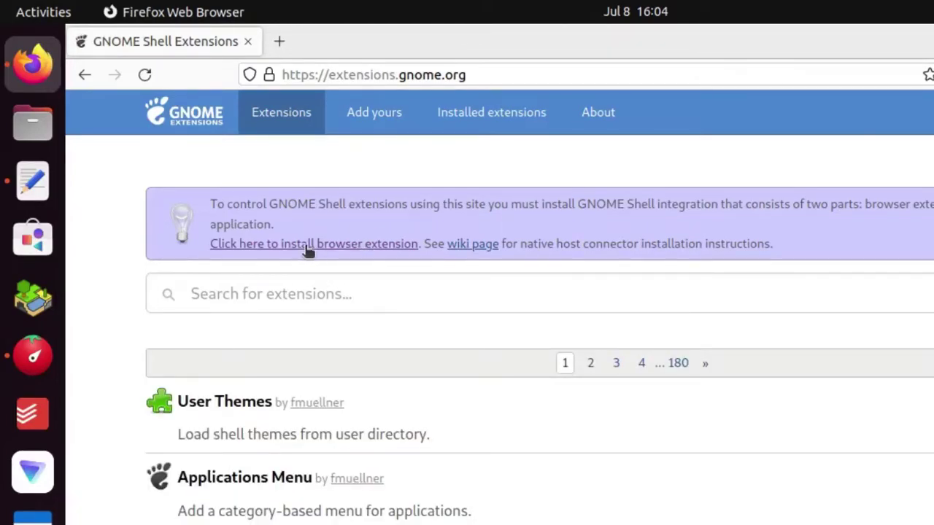
{"action": "left_click", "coordinate": [264, 243]}
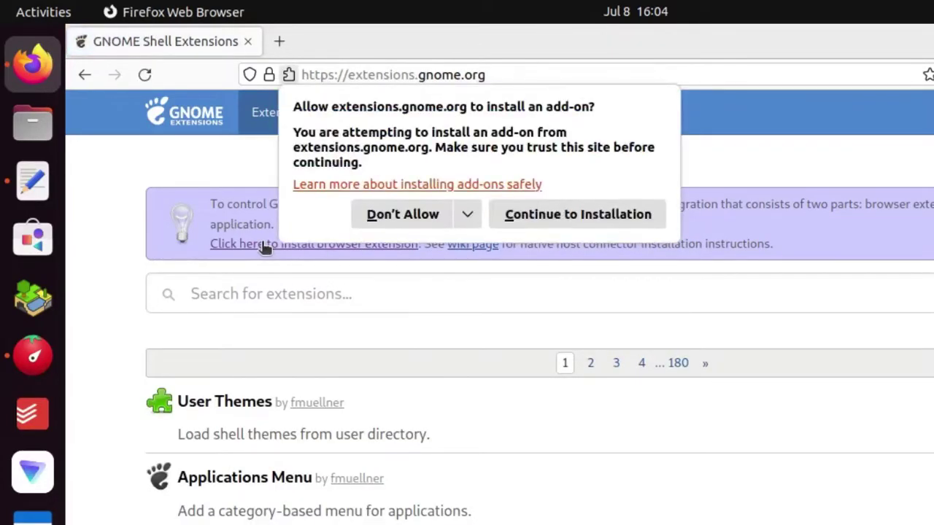
{"action": "left_click", "coordinate": [578, 219]}
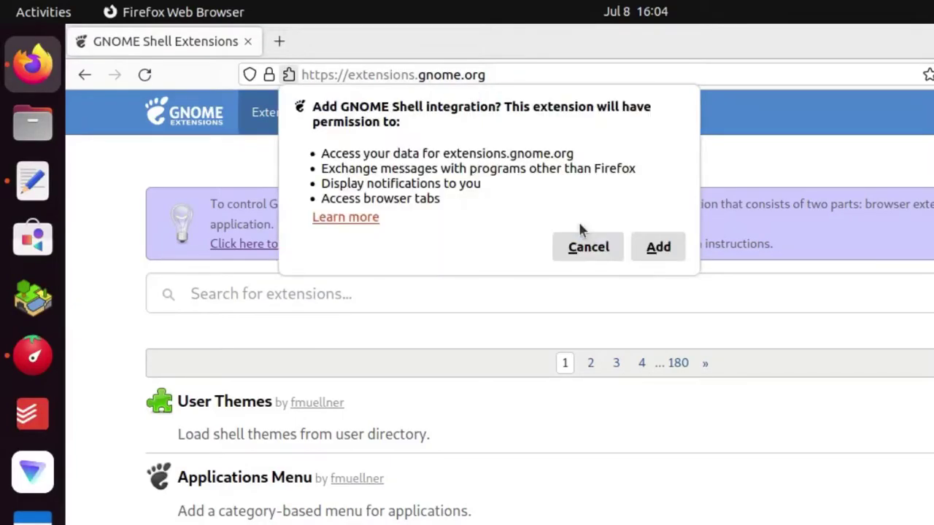
{"action": "left_click", "coordinate": [658, 247]}
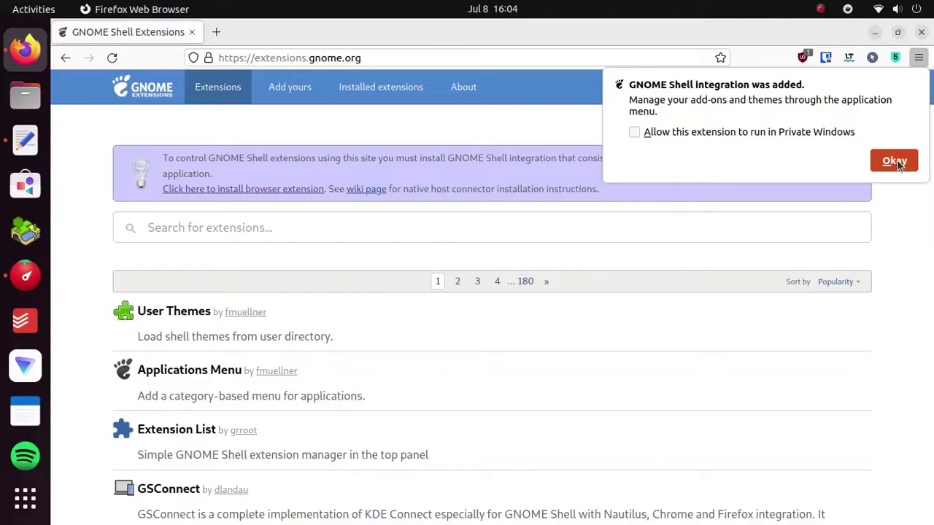
{"action": "left_click", "coordinate": [897, 162]}
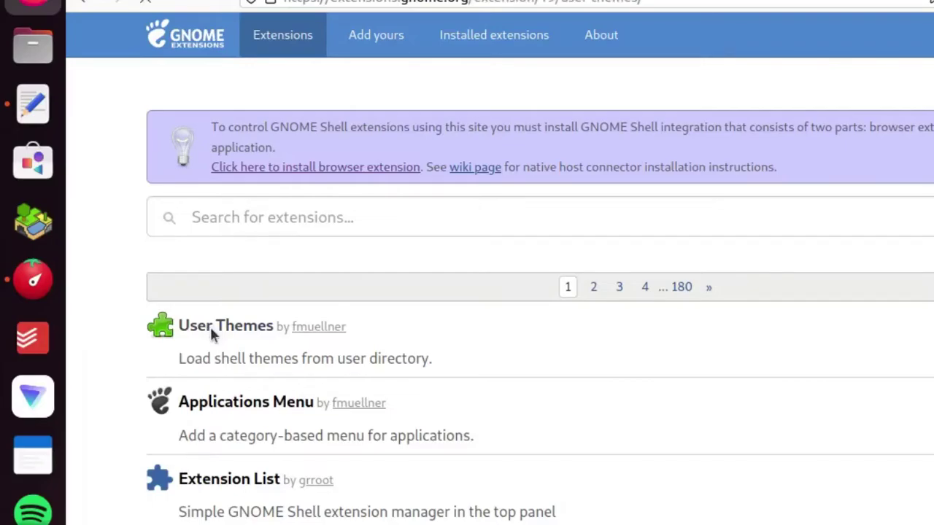
Switch on the User Themes extension and confirm its installation
{"action": "left_click", "coordinate": [213, 329]}
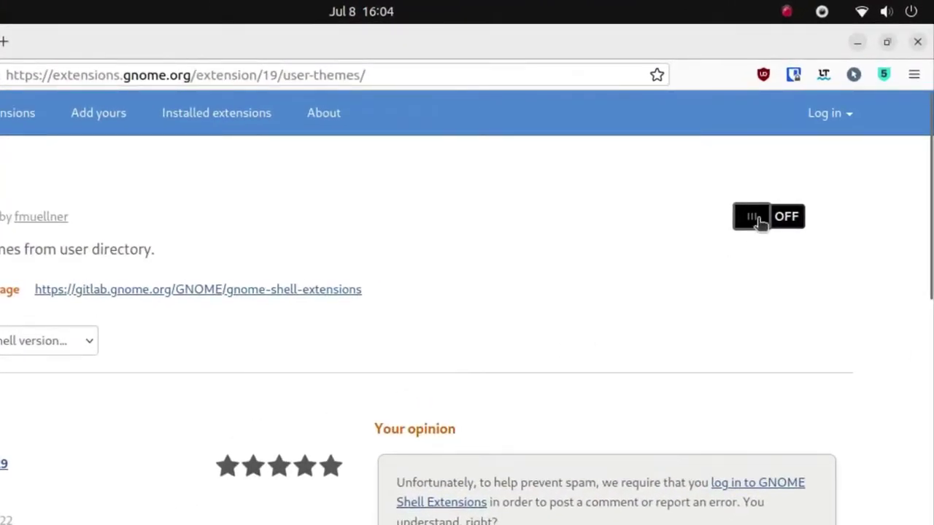
{"action": "left_click", "coordinate": [759, 219]}
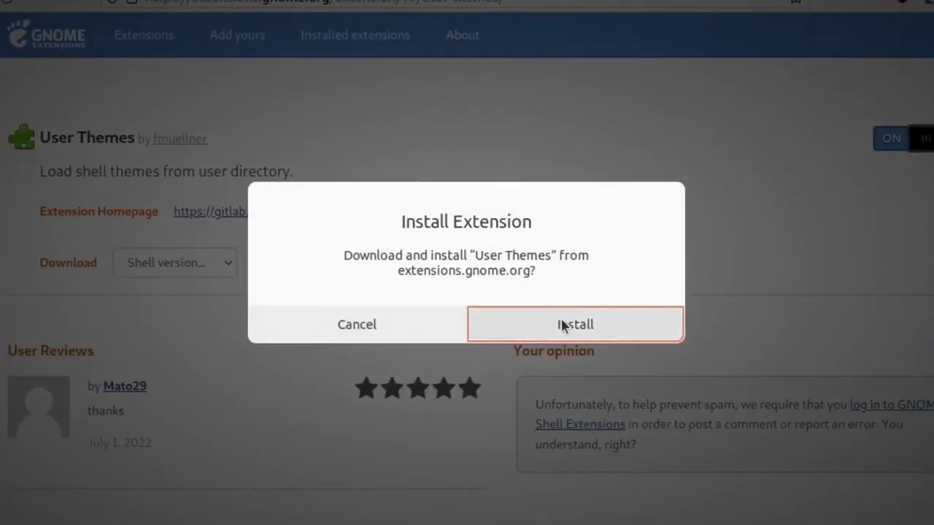
{"action": "left_click", "coordinate": [561, 321]}
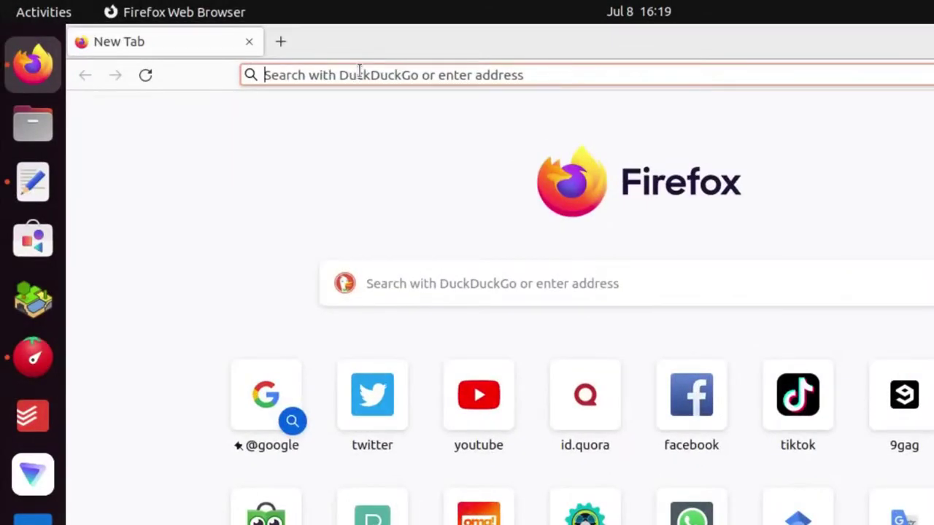
Search the web for 'gnome look' and open the Gnome-look.org site
{"action": "type", "text": "gno"}
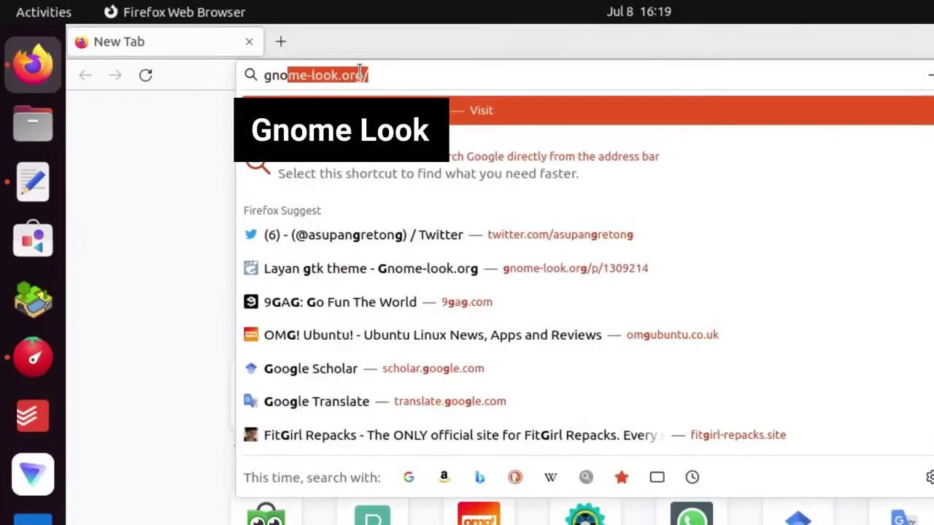
{"action": "type", "text": "me look"}
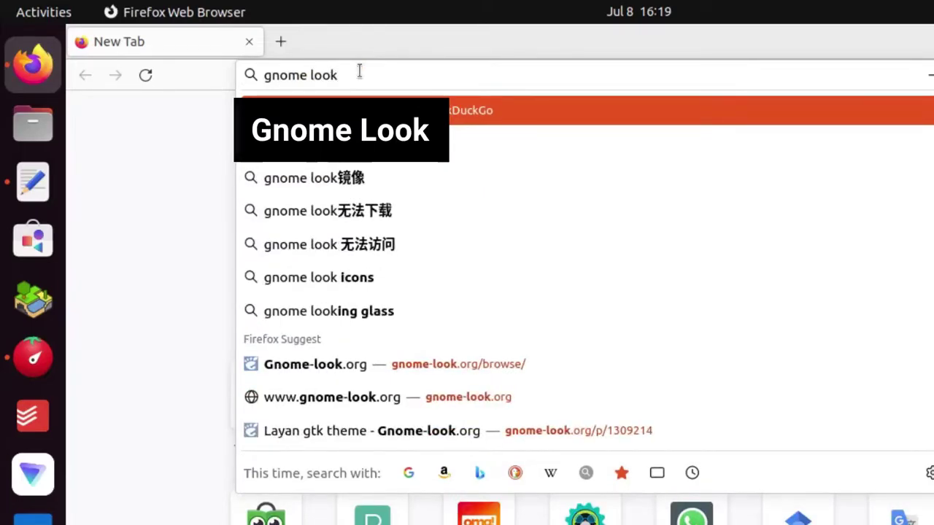
{"action": "key", "text": "Return"}
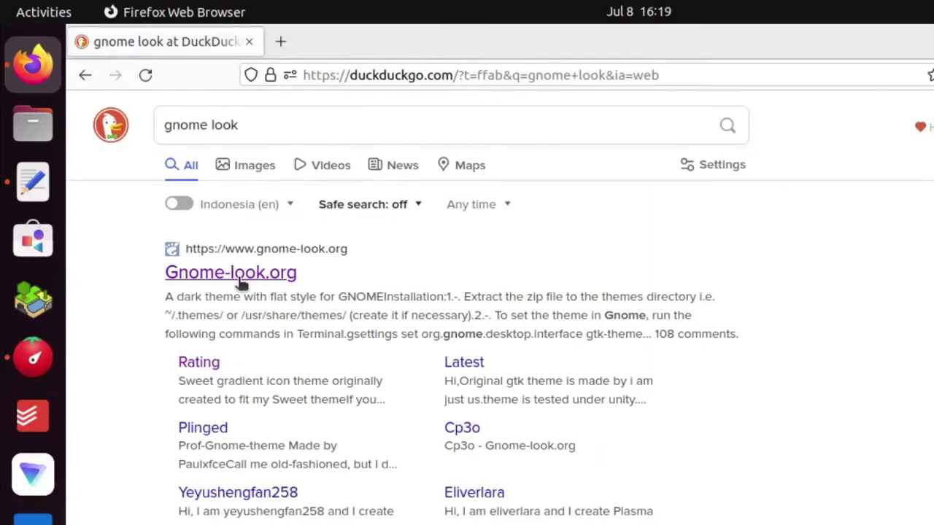
{"action": "left_click", "coordinate": [240, 276]}
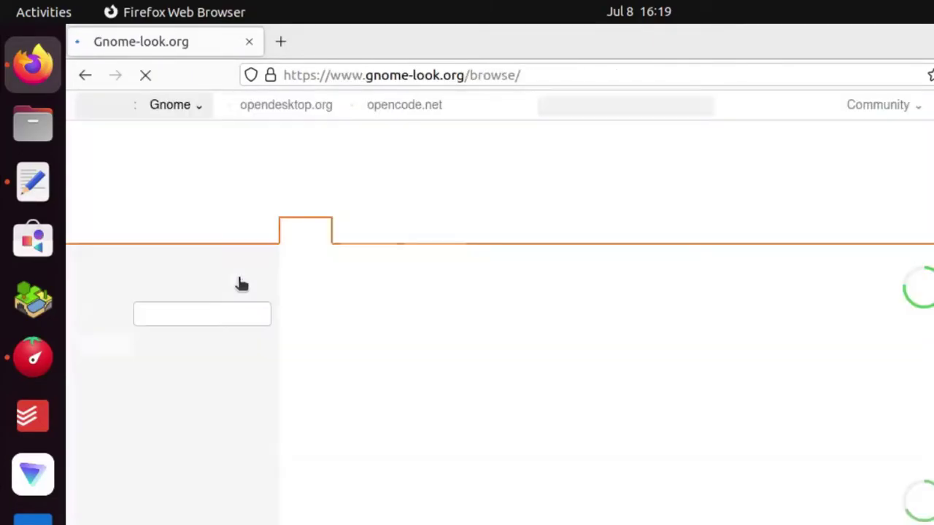
Browse the GTK3/4 Themes category sorted by rating
{"action": "scroll", "coordinate": [200, 437], "scroll_direction": "down", "scroll_amount": 5}
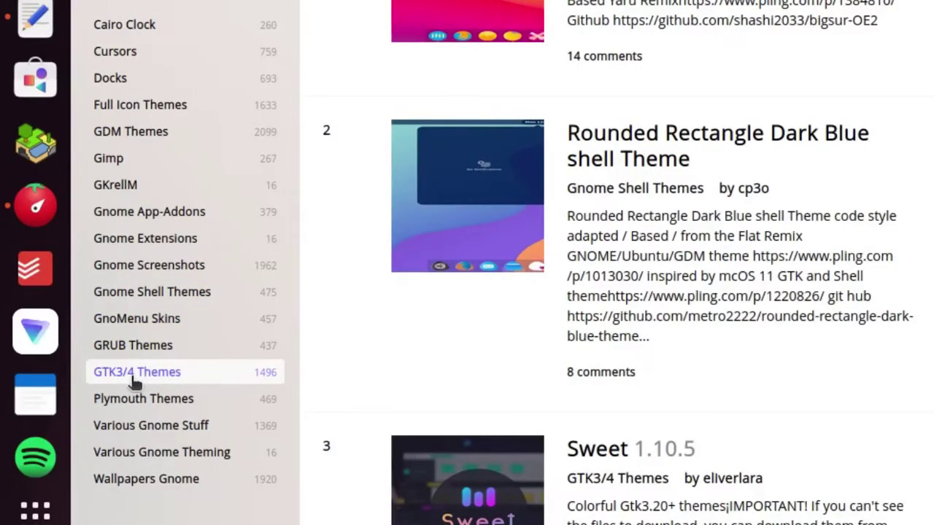
{"action": "left_click", "coordinate": [132, 374]}
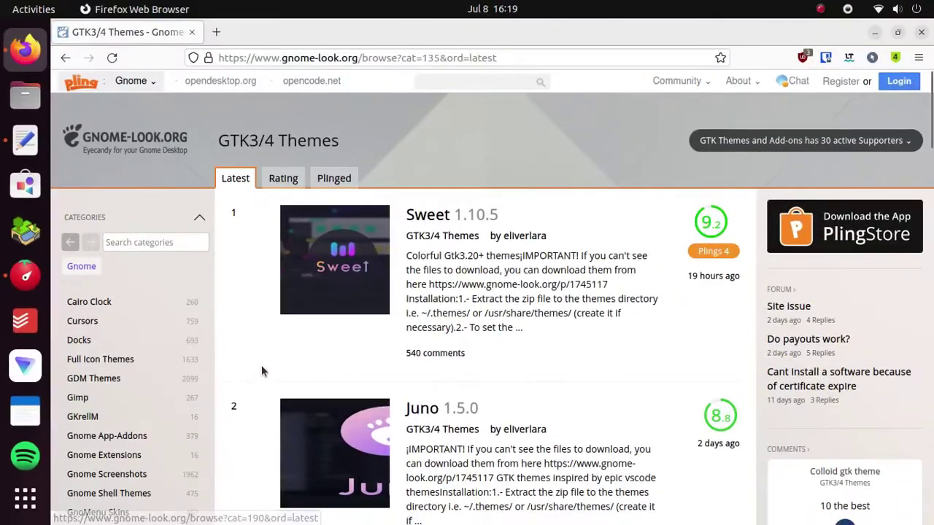
{"action": "scroll", "coordinate": [516, 285], "scroll_direction": "down", "scroll_amount": 2}
{"action": "scroll", "coordinate": [516, 284], "scroll_direction": "down", "scroll_amount": 3}
{"action": "scroll", "coordinate": [516, 285], "scroll_direction": "up", "scroll_amount": 3}
{"action": "scroll", "coordinate": [516, 284], "scroll_direction": "up", "scroll_amount": 2}
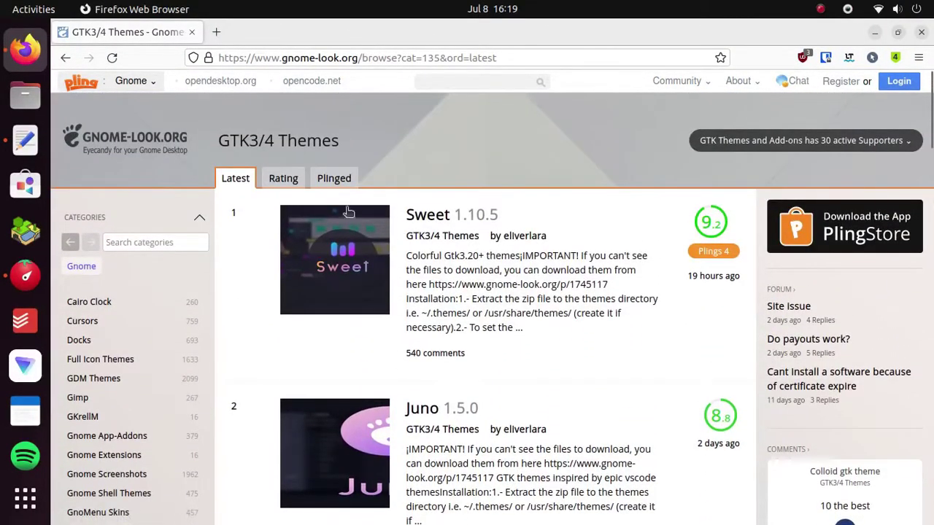
{"action": "left_click", "coordinate": [292, 181]}
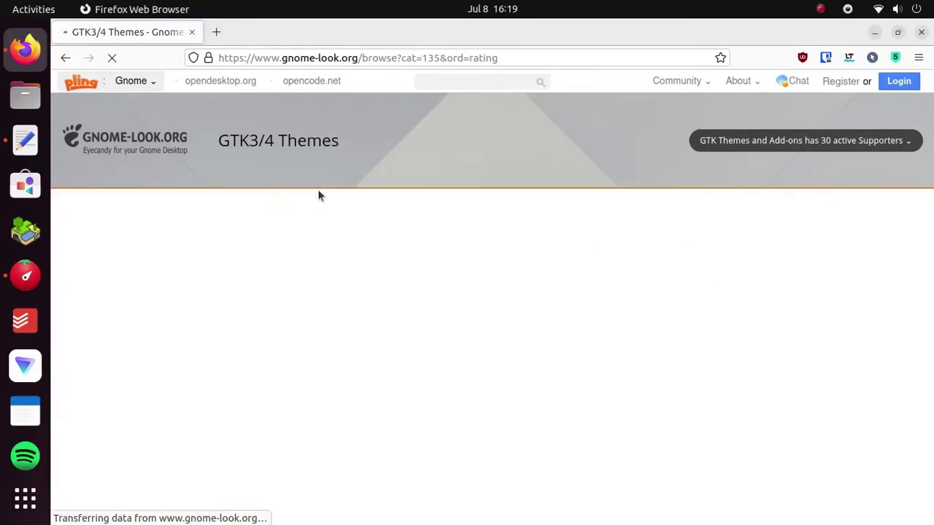
{"action": "scroll", "coordinate": [471, 275], "scroll_direction": "down", "scroll_amount": 3}
{"action": "scroll", "coordinate": [471, 275], "scroll_direction": "down", "scroll_amount": 2}
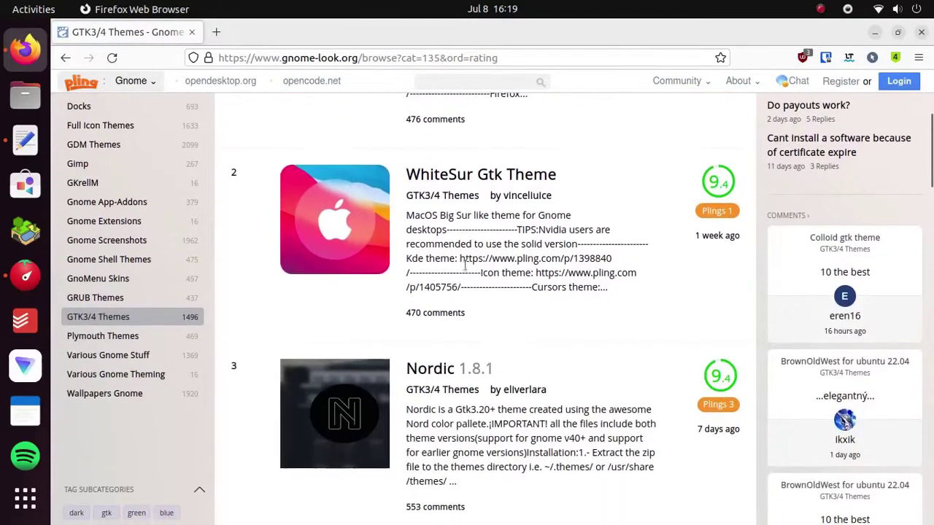
Open the WhiteSur Gtk Theme page and show its downloadable files
{"action": "left_click", "coordinate": [351, 227]}
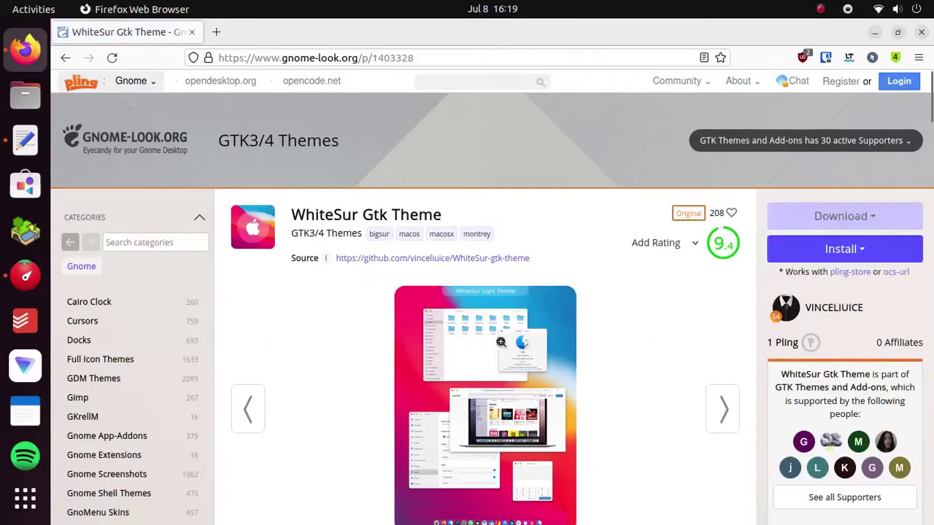
{"action": "scroll", "coordinate": [546, 353], "scroll_direction": "down", "scroll_amount": 2}
{"action": "scroll", "coordinate": [545, 353], "scroll_direction": "down", "scroll_amount": 4}
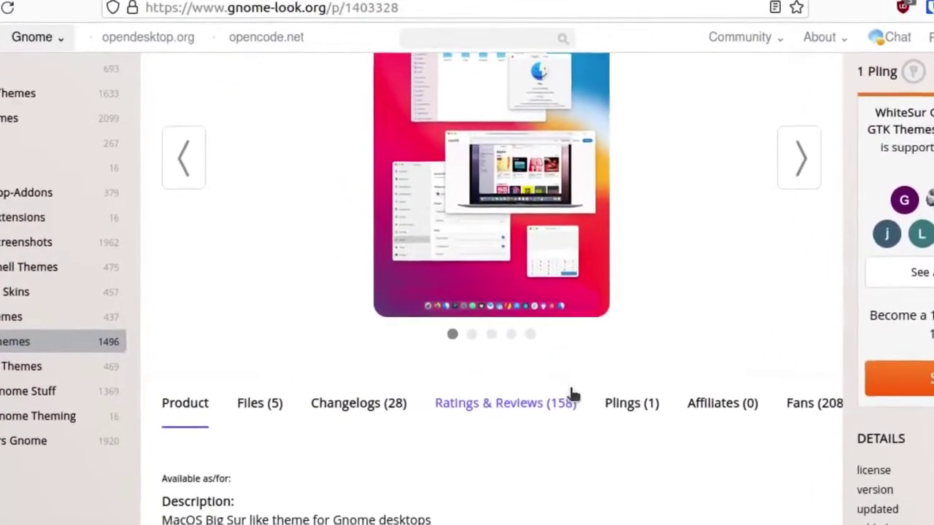
{"action": "scroll", "coordinate": [573, 394], "scroll_direction": "down", "scroll_amount": 5}
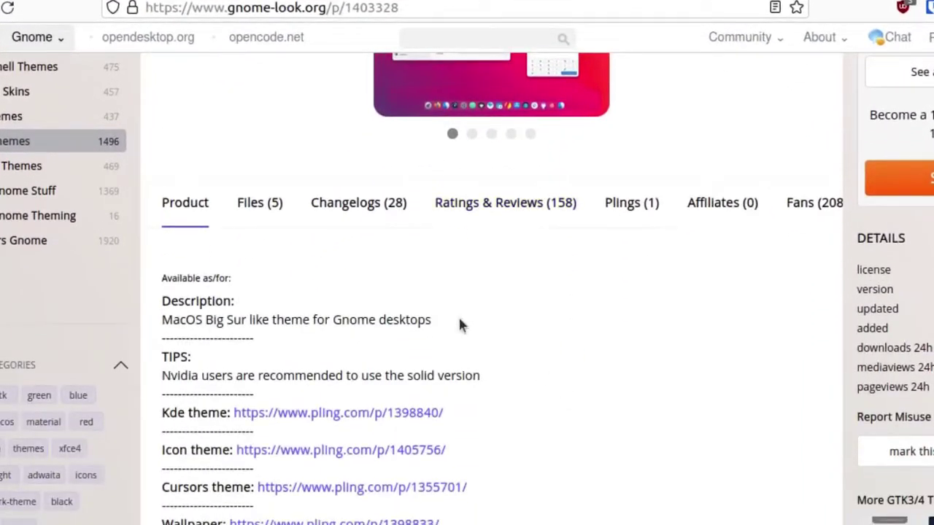
{"action": "left_click", "coordinate": [261, 206]}
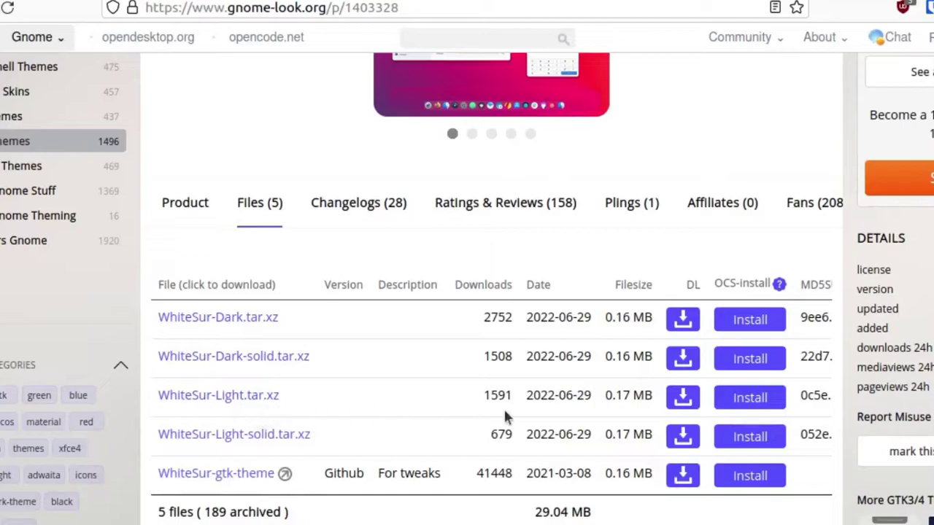
Save WhiteSur-Light.tar.xz to Downloads and start downloading WhiteSur-Dark.tar.xz
{"action": "left_click", "coordinate": [681, 397]}
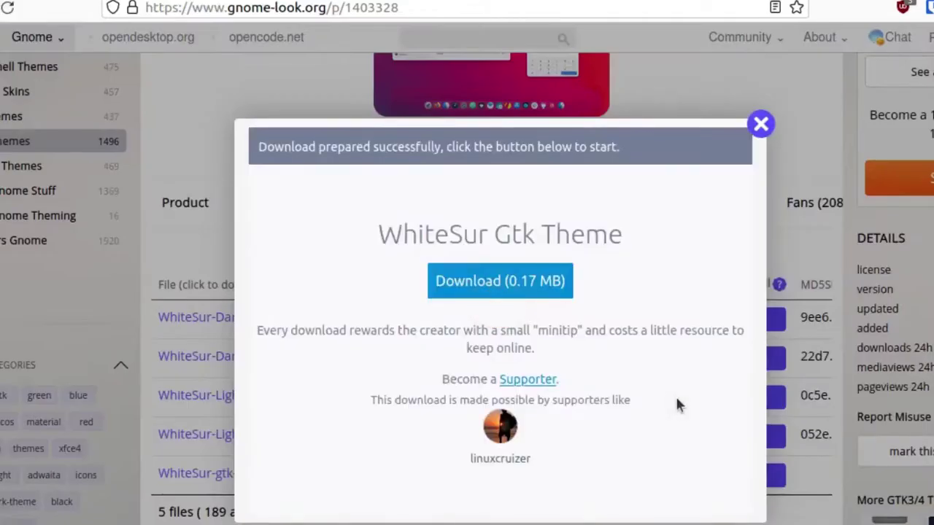
{"action": "left_click", "coordinate": [525, 296]}
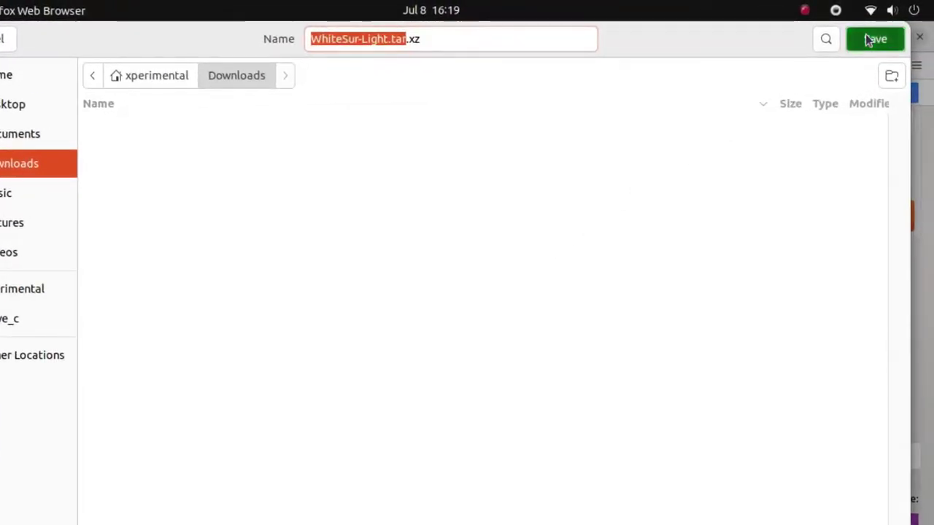
{"action": "left_click", "coordinate": [867, 39]}
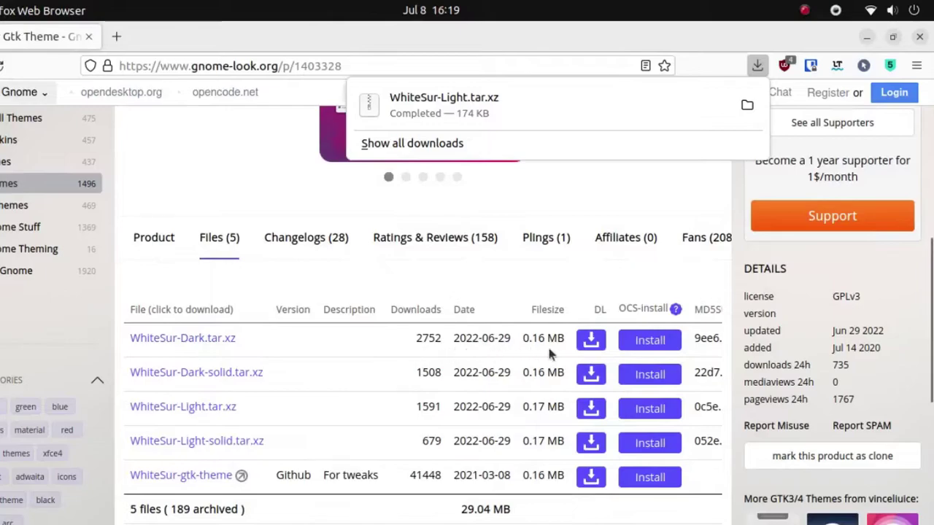
{"action": "left_click", "coordinate": [598, 348]}
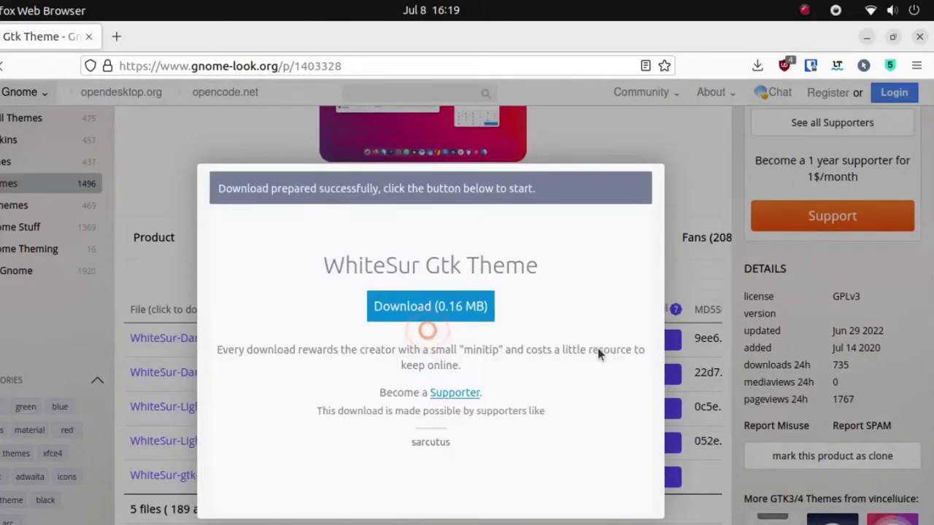
{"action": "left_click", "coordinate": [454, 312]}
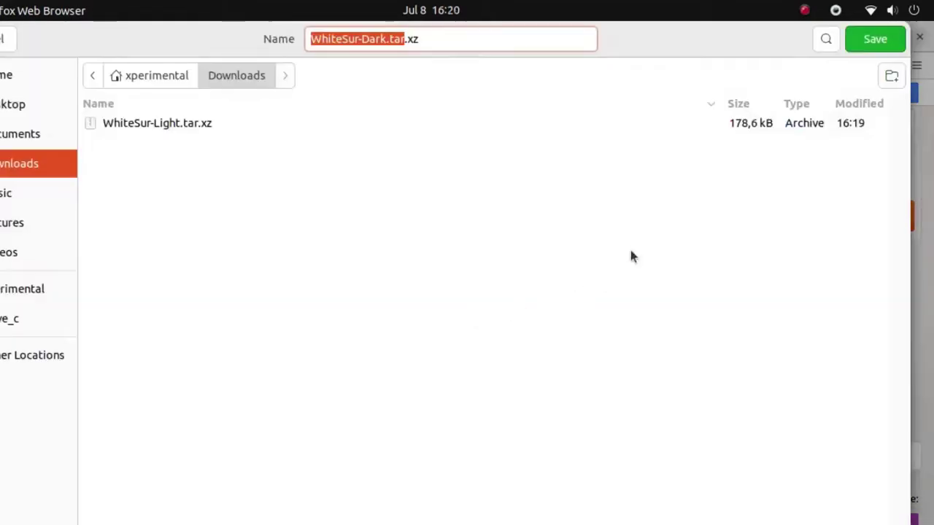
Save WhiteSur-Dark.tar.xz and open the linked WhiteSur icon theme page
{"action": "left_click", "coordinate": [868, 40]}
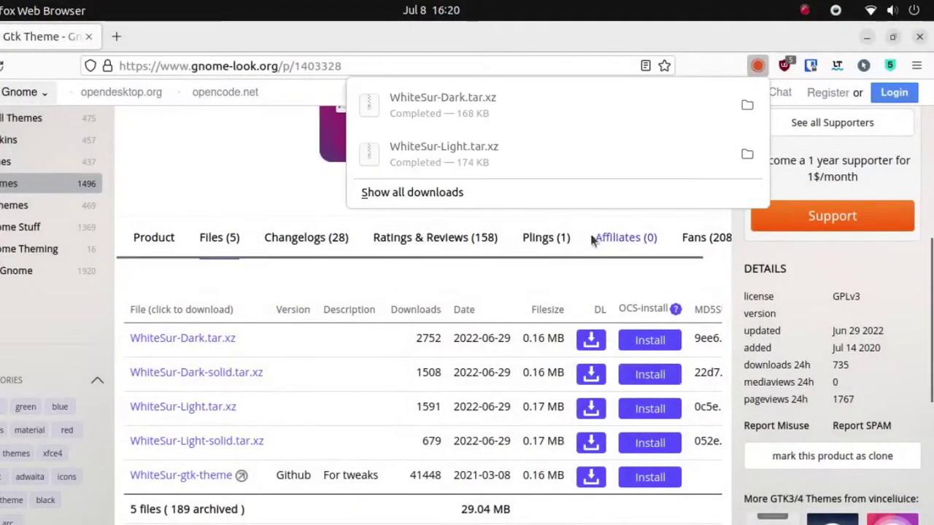
{"action": "left_click", "coordinate": [497, 286]}
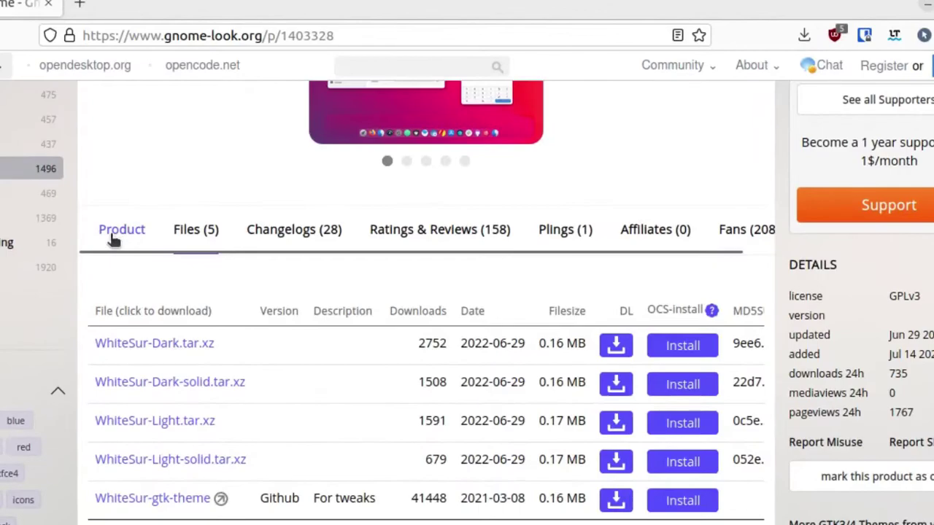
{"action": "left_click", "coordinate": [146, 240]}
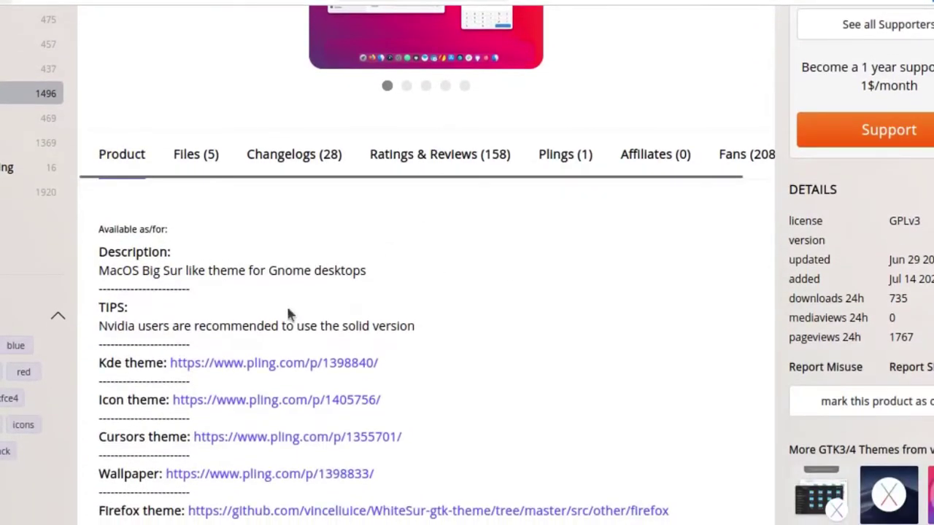
{"action": "left_click", "coordinate": [267, 401]}
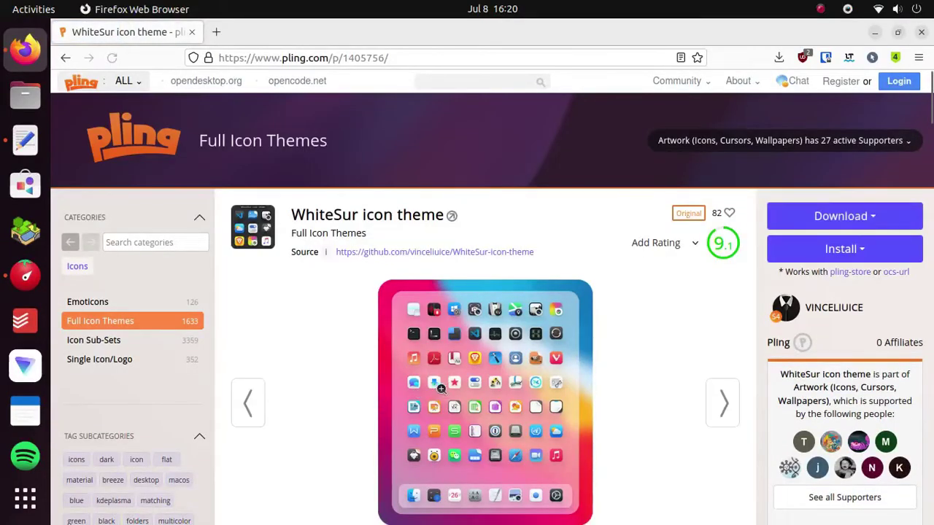
Download the 01-WhiteSur.tar.xz icon theme archive into Downloads
{"action": "scroll", "coordinate": [505, 381], "scroll_direction": "down", "scroll_amount": 5}
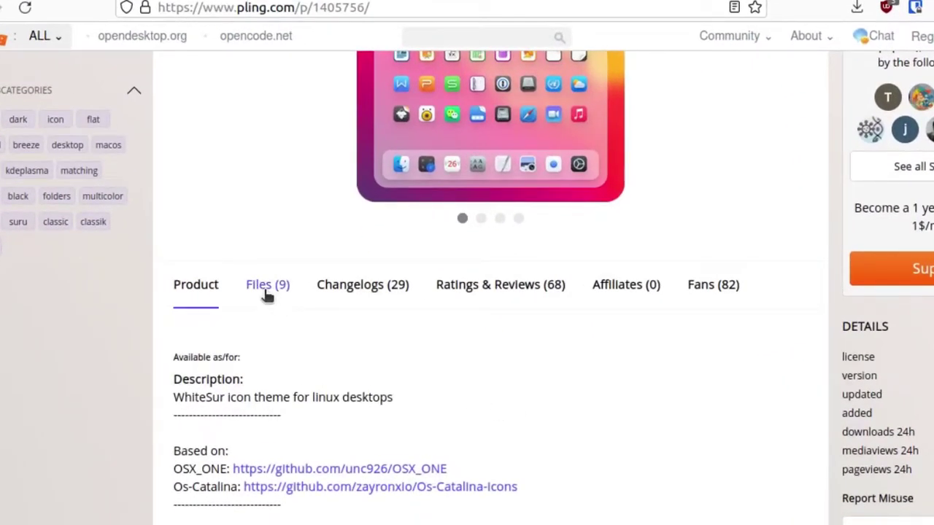
{"action": "left_click", "coordinate": [267, 291]}
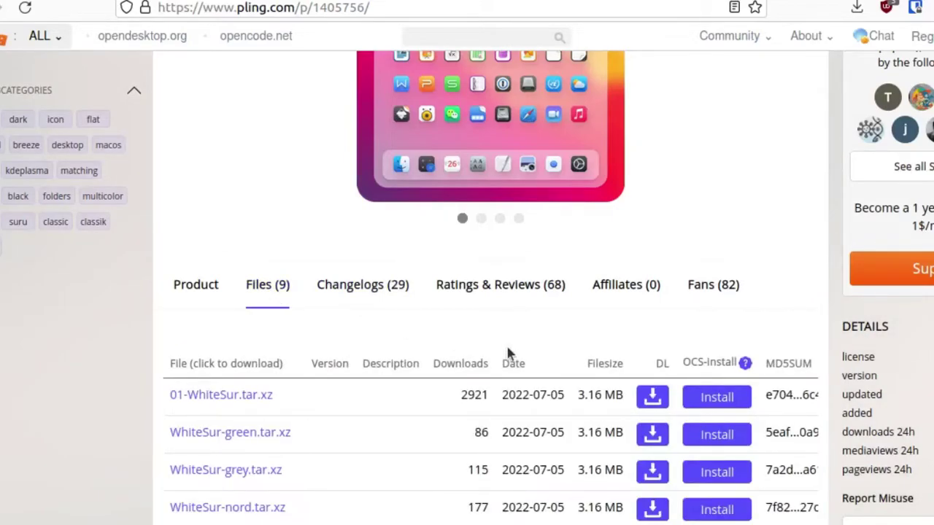
{"action": "scroll", "coordinate": [509, 353], "scroll_direction": "down", "scroll_amount": 3}
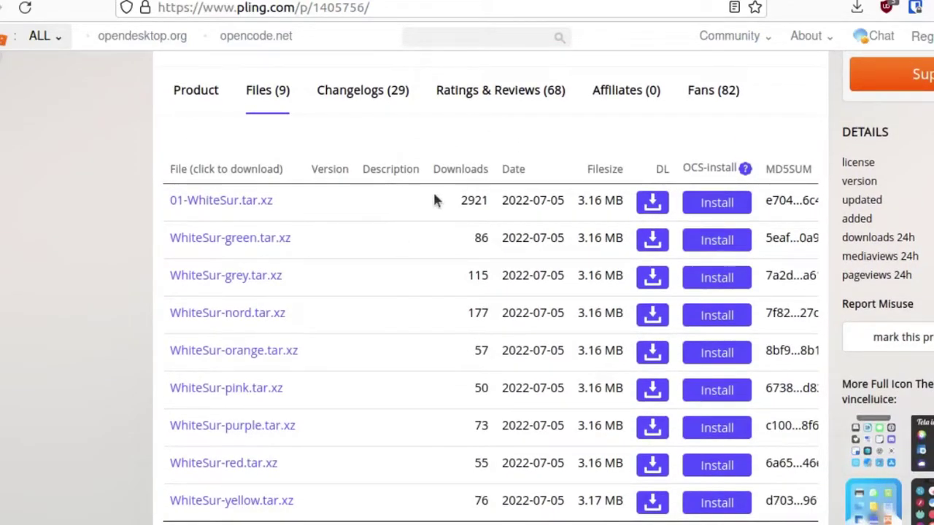
{"action": "left_click", "coordinate": [653, 207]}
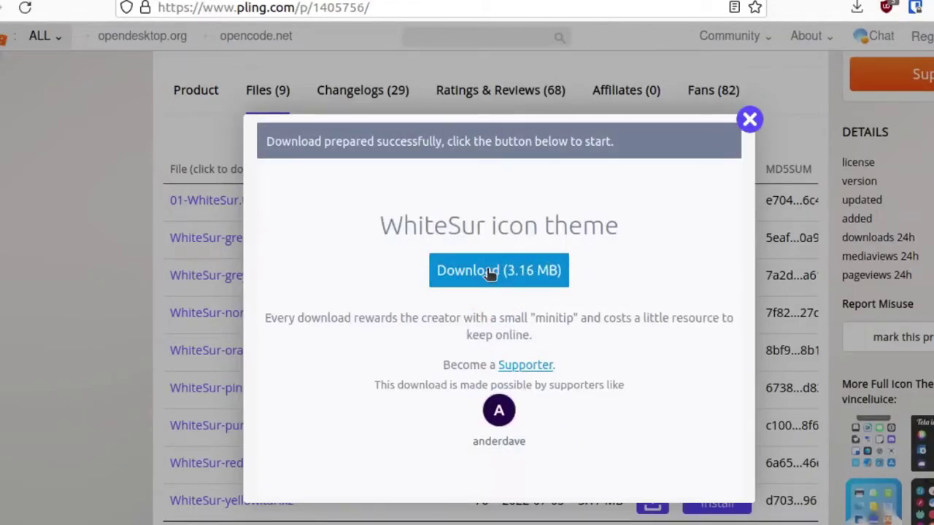
{"action": "left_click", "coordinate": [493, 285]}
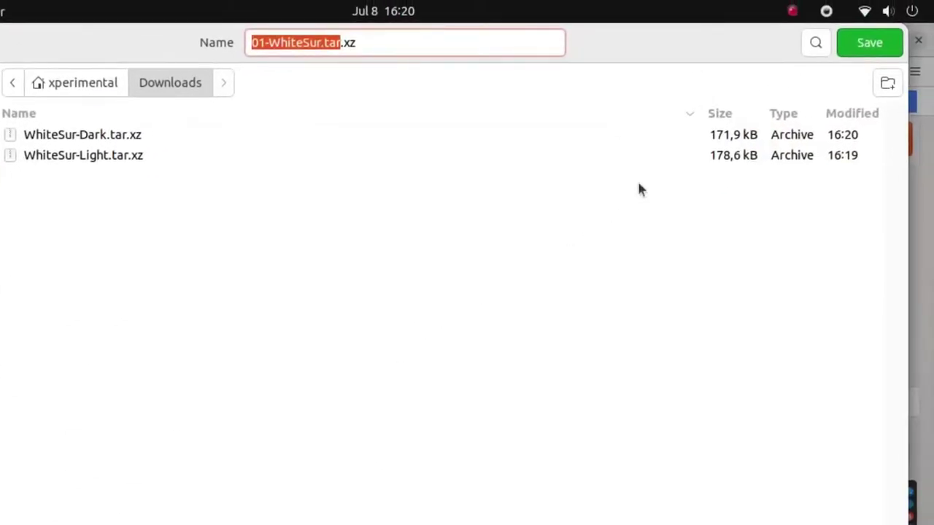
{"action": "left_click", "coordinate": [870, 55]}
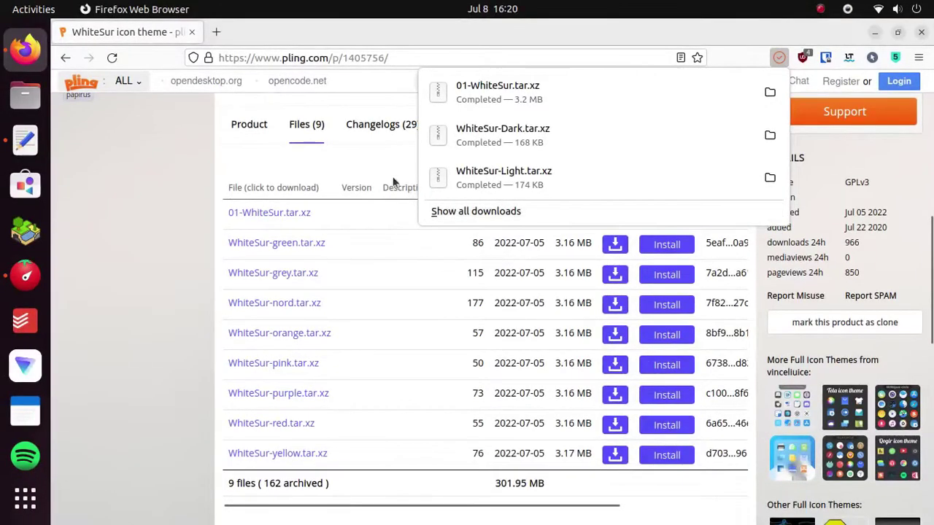
{"action": "left_click", "coordinate": [379, 169]}
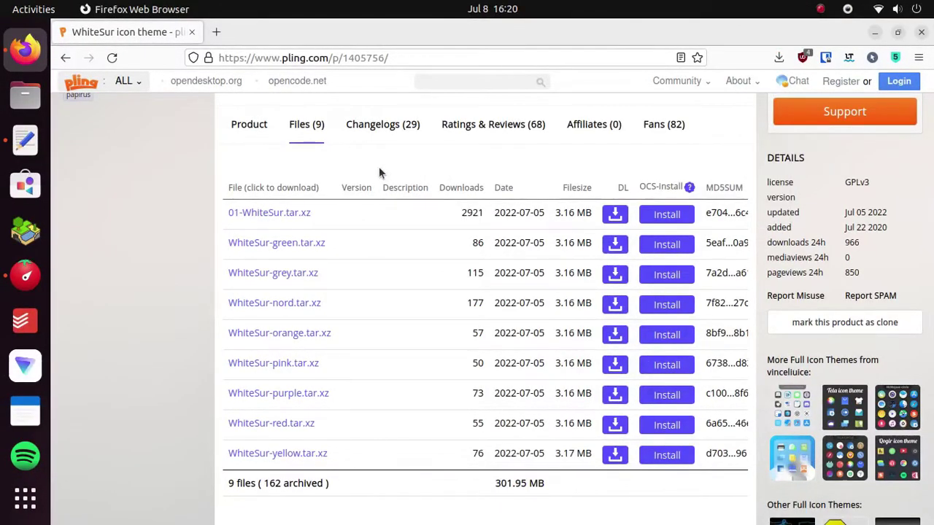
Open the linked WhiteSur Wallpaper page and save its WhiteSur.tar.xz archive to Downloads
{"action": "left_click", "coordinate": [67, 58]}
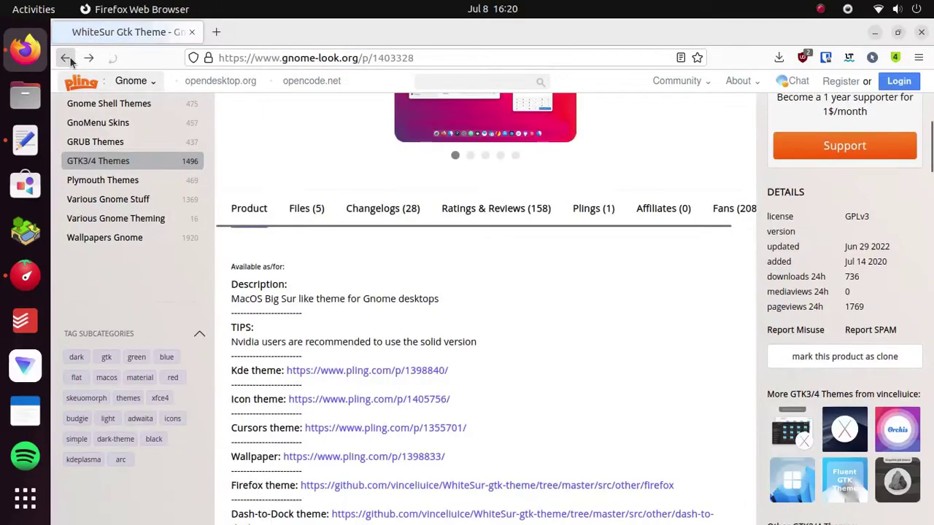
{"action": "scroll", "coordinate": [401, 235], "scroll_direction": "down", "scroll_amount": 4}
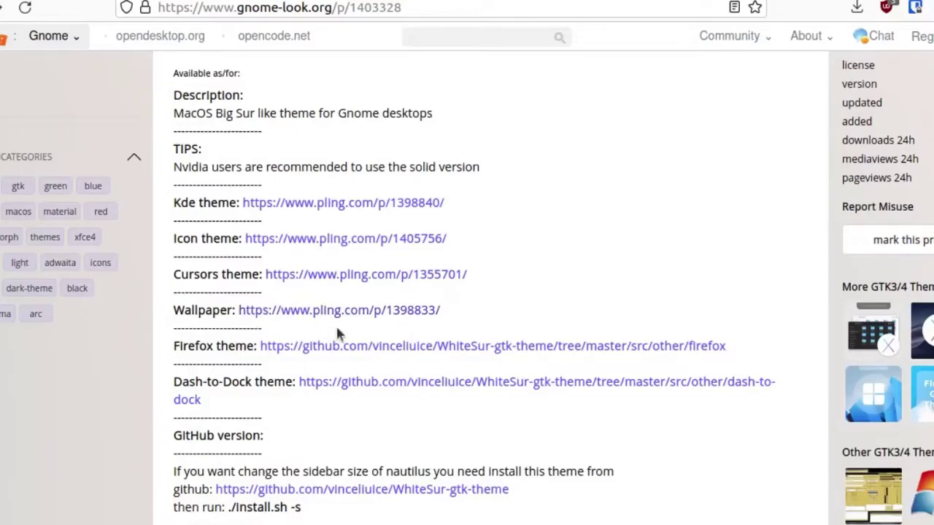
{"action": "left_click", "coordinate": [366, 315]}
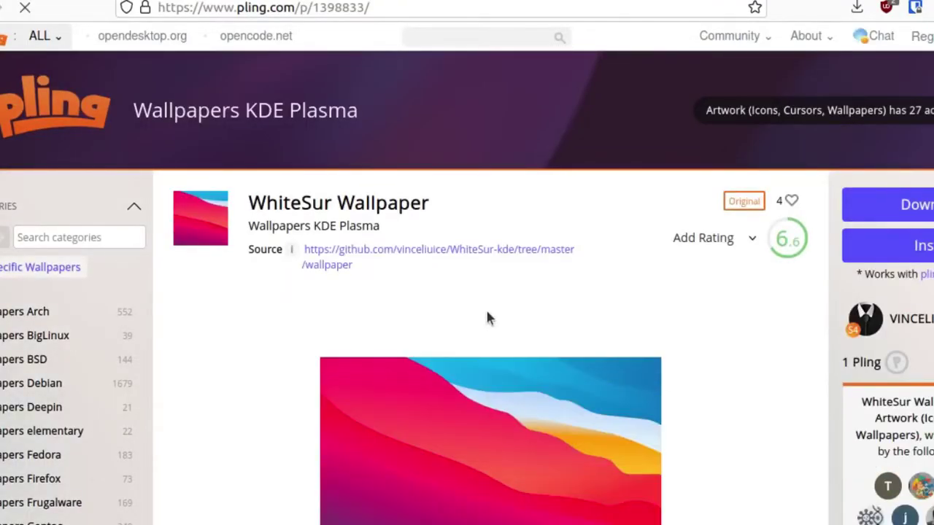
{"action": "scroll", "coordinate": [487, 318], "scroll_direction": "down", "scroll_amount": 4}
{"action": "scroll", "coordinate": [488, 318], "scroll_direction": "down", "scroll_amount": 1}
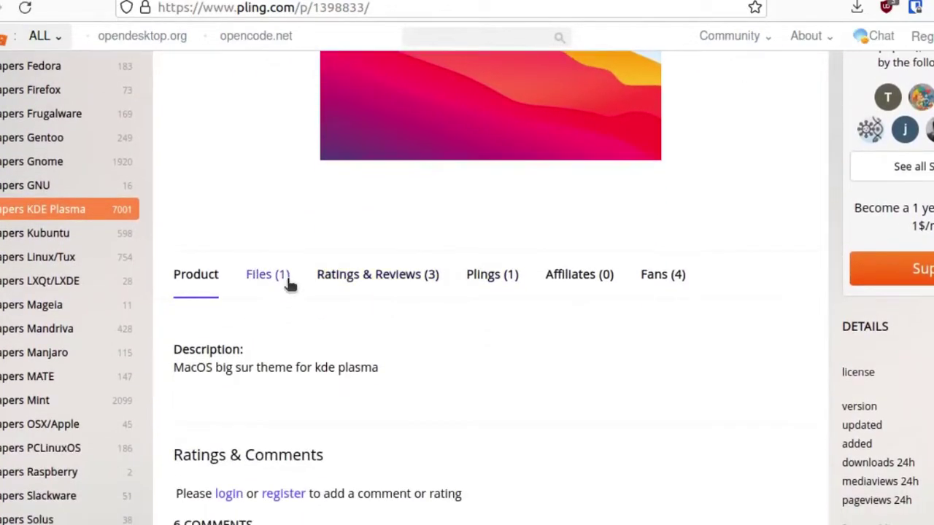
{"action": "left_click", "coordinate": [277, 282]}
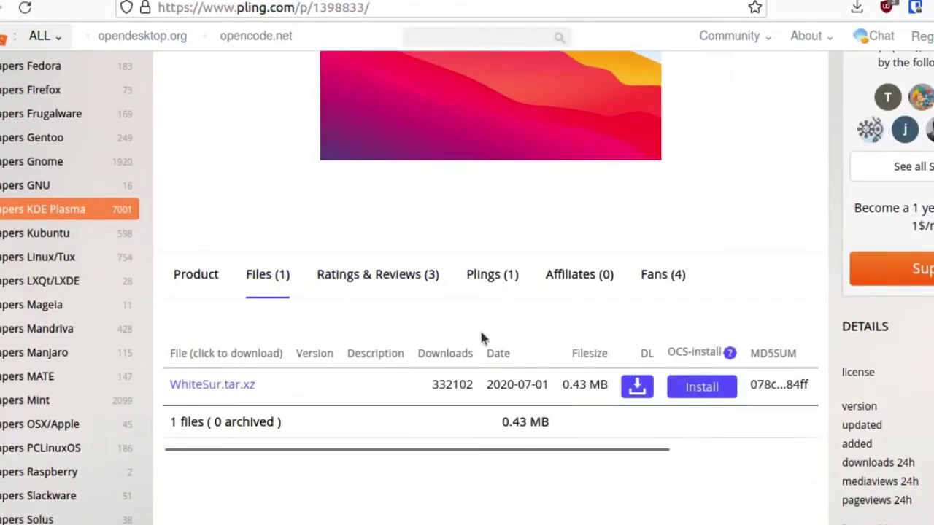
{"action": "left_click", "coordinate": [649, 392]}
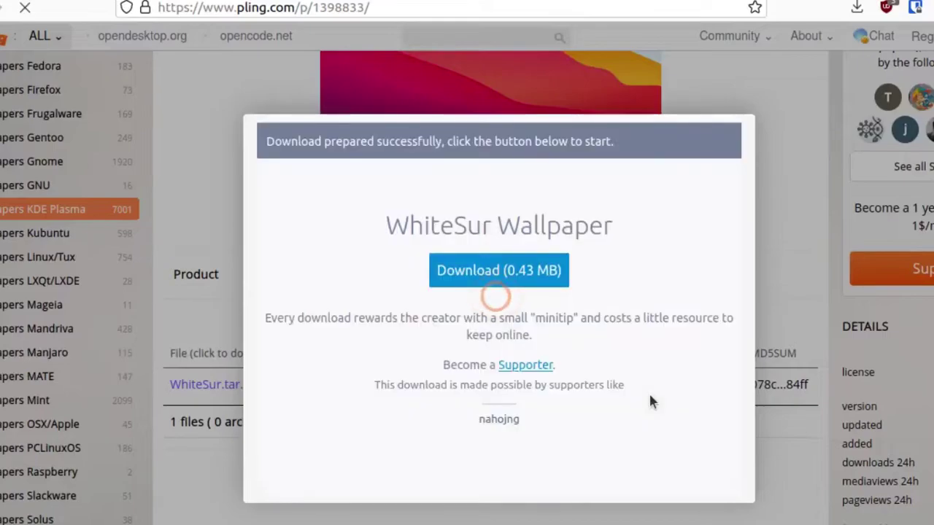
{"action": "left_click", "coordinate": [520, 273]}
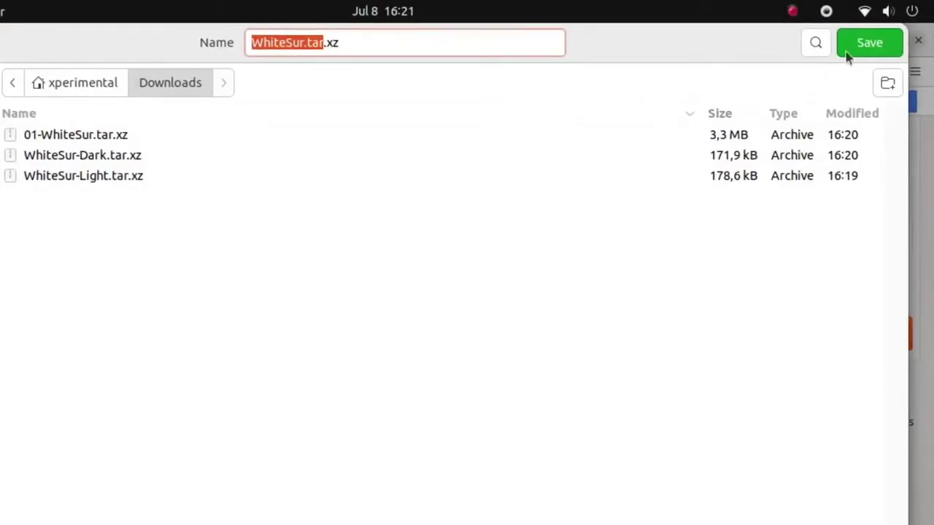
{"action": "left_click", "coordinate": [871, 44]}
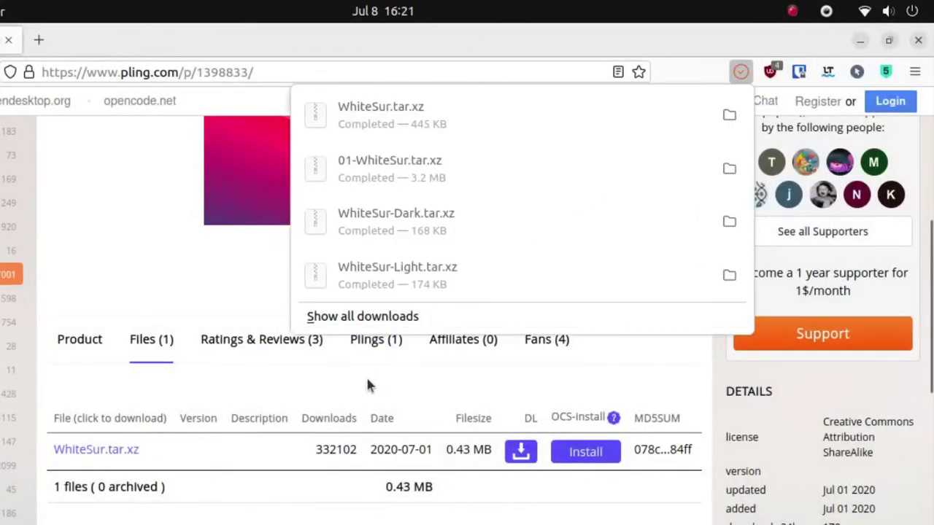
Open the Home folder in Files with hidden items shown (Ctrl+H)
{"action": "left_click", "coordinate": [372, 383]}
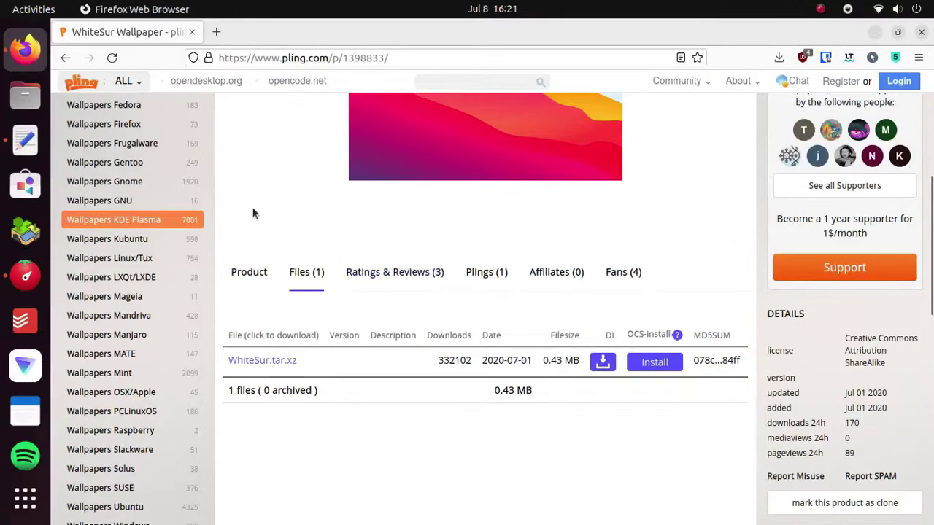
{"action": "left_click", "coordinate": [29, 97]}
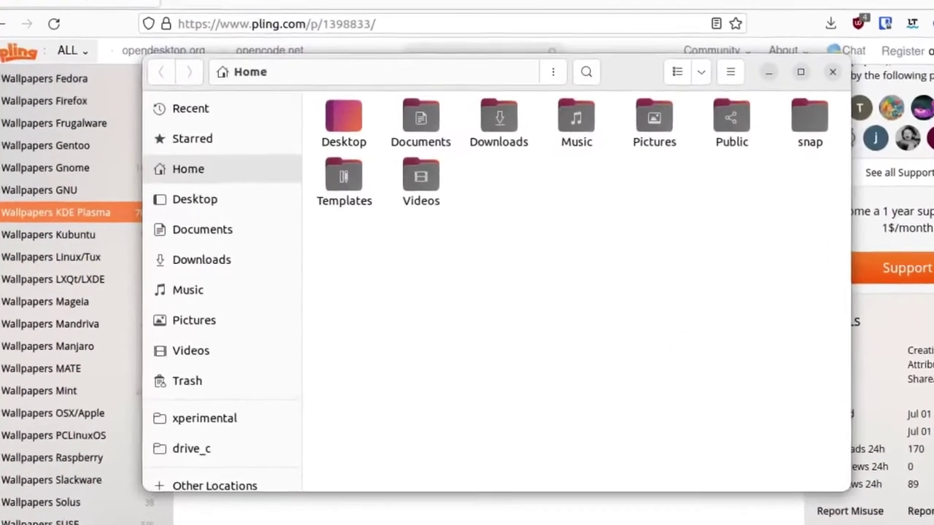
{"action": "key", "text": "ctrl+h"}
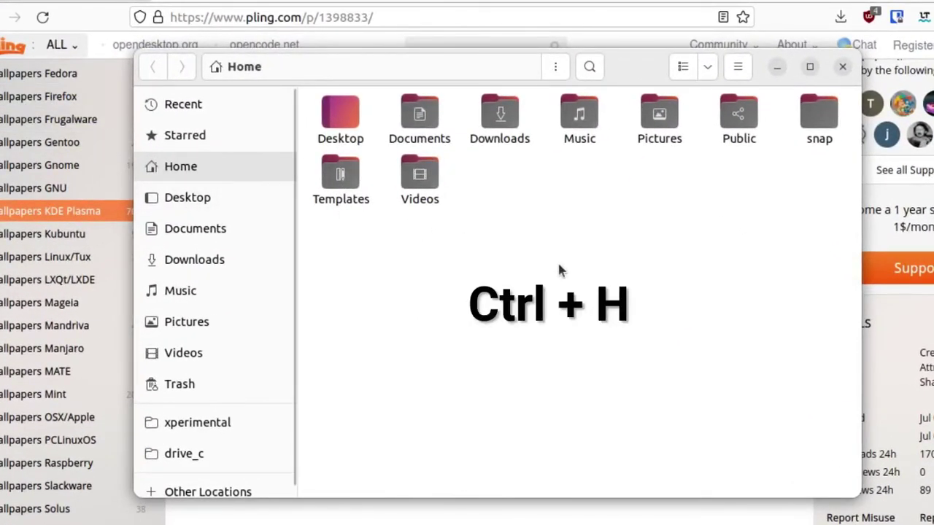
{"action": "key", "text": "ctrl+h"}
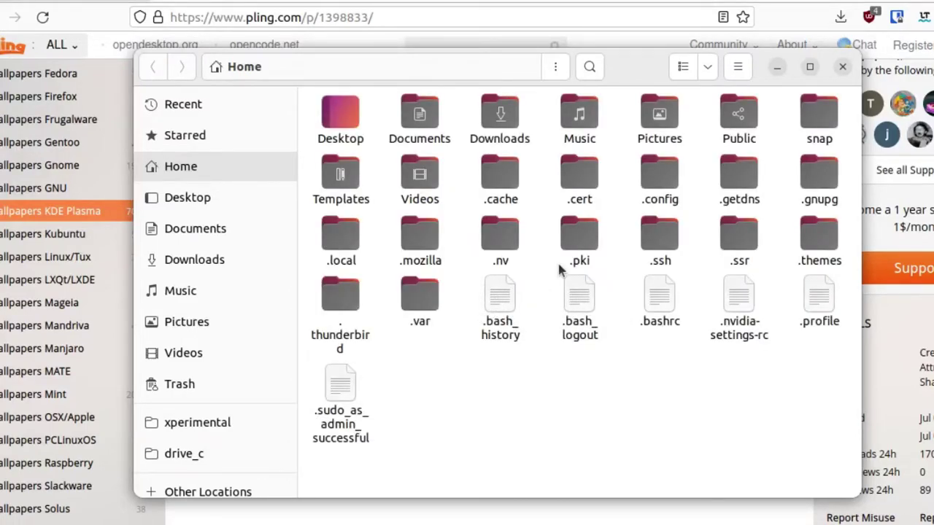
Create the hidden folders .themes and .icons in Home
{"action": "right_click", "coordinate": [540, 406]}
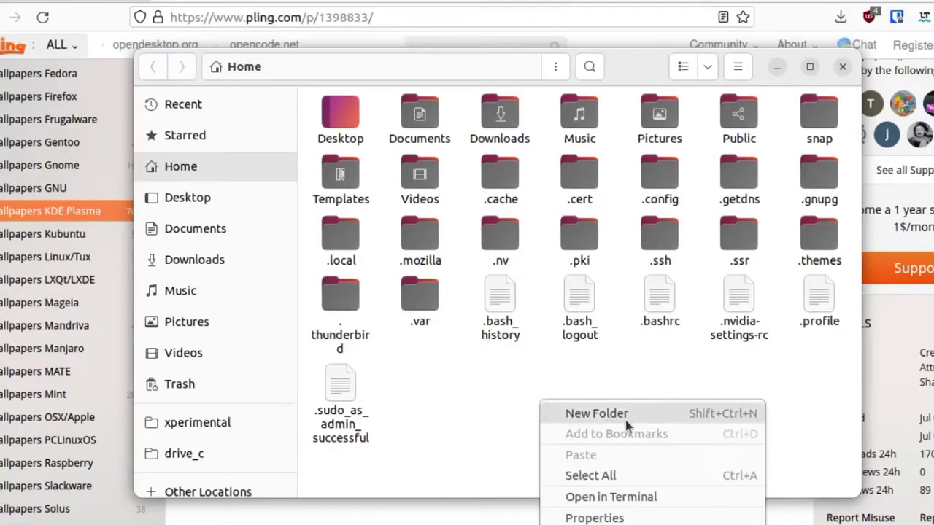
{"action": "left_click", "coordinate": [652, 422]}
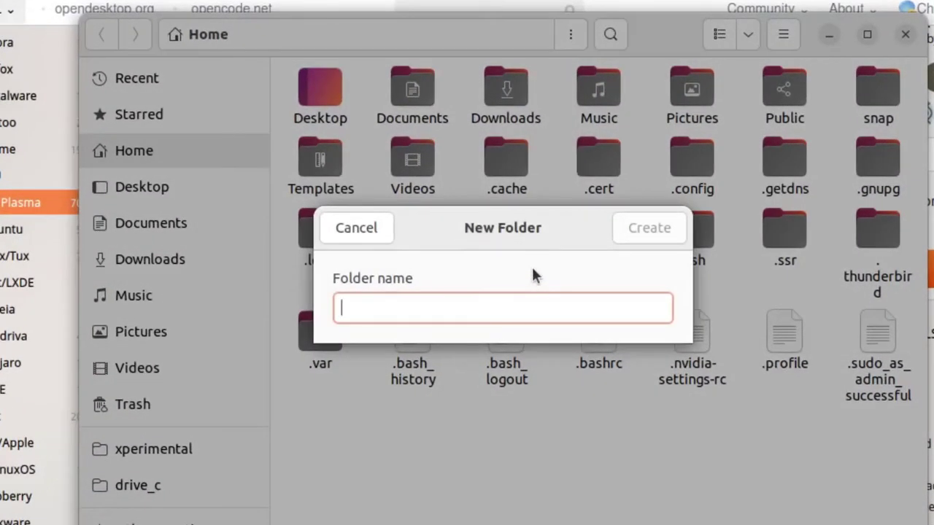
{"action": "type", "text": ".themes"}
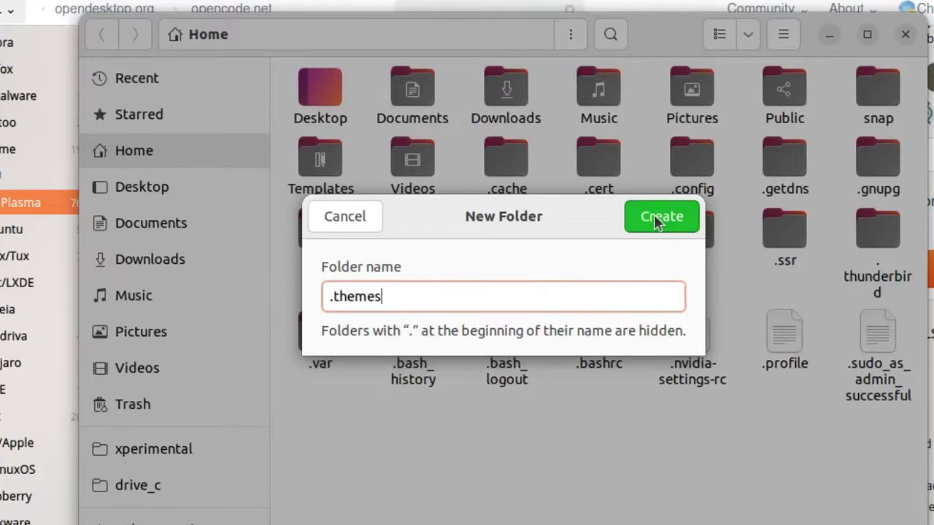
{"action": "left_click", "coordinate": [655, 217]}
{"action": "right_click", "coordinate": [557, 303]}
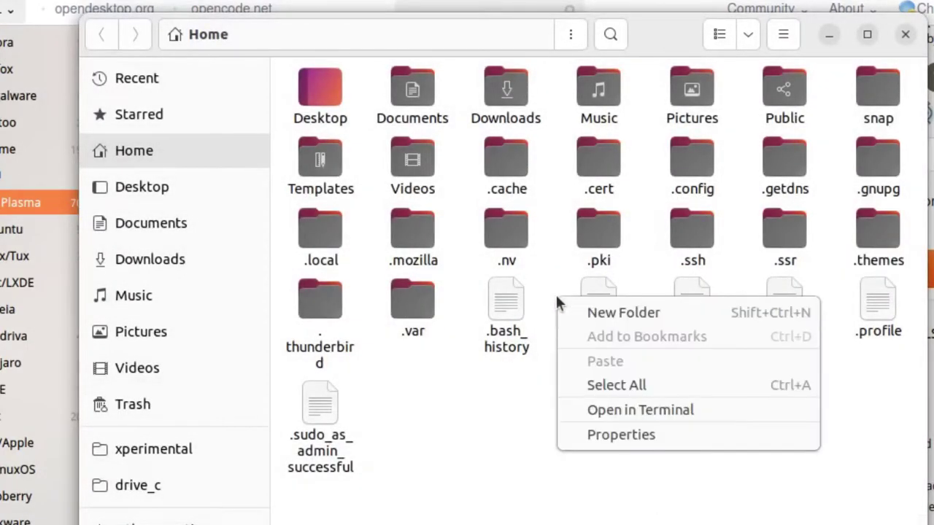
{"action": "left_click", "coordinate": [567, 311]}
{"action": "type", "text": "."}
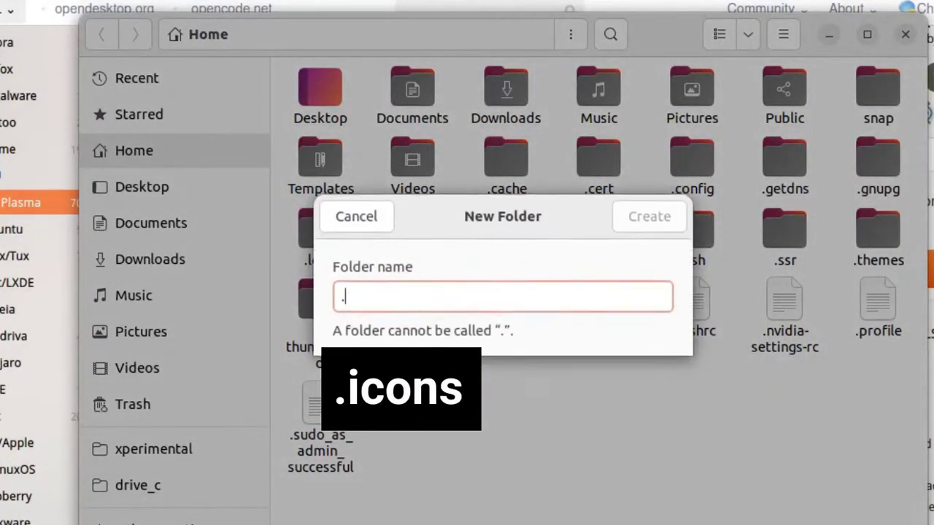
{"action": "type", "text": "icons"}
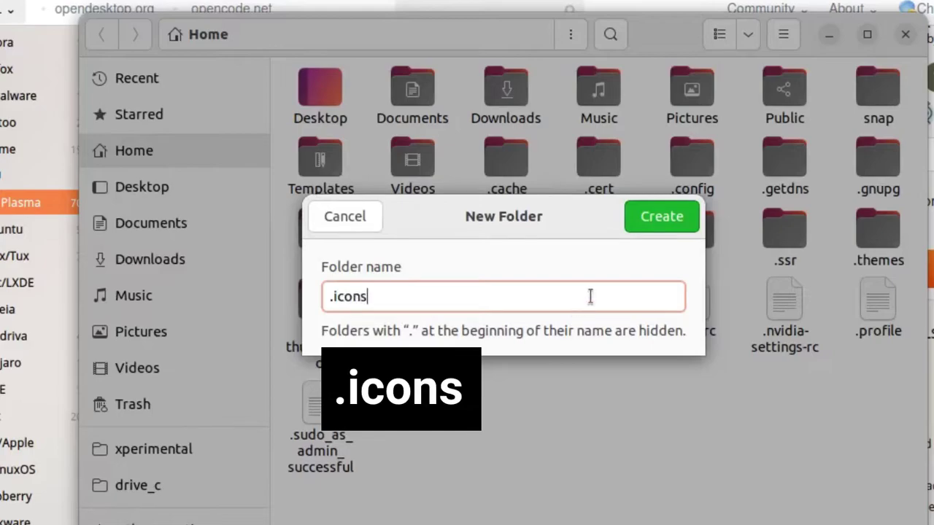
{"action": "left_click", "coordinate": [666, 224]}
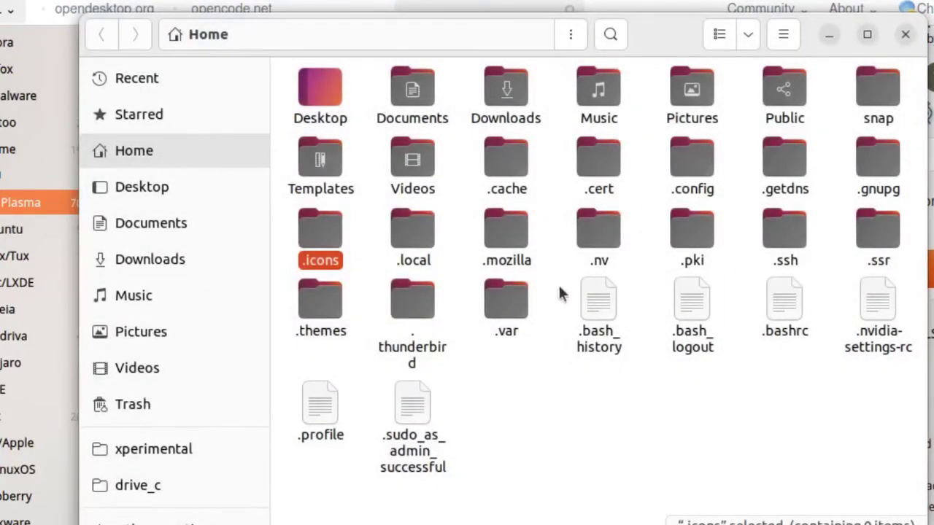
Select the four WhiteSur .tar.xz archives in Downloads and Extract Here
{"action": "left_click", "coordinate": [190, 261]}
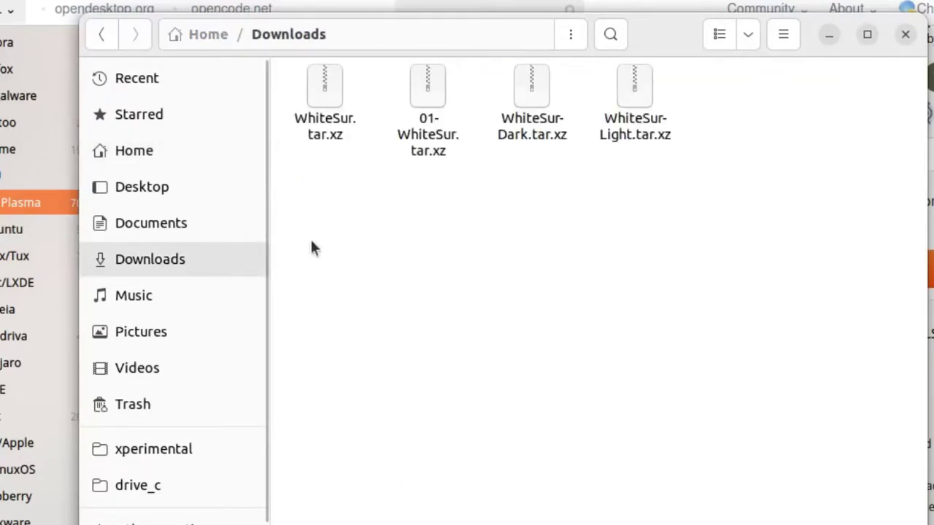
{"action": "left_click_drag", "start_coordinate": [311, 240], "coordinate": [595, 118]}
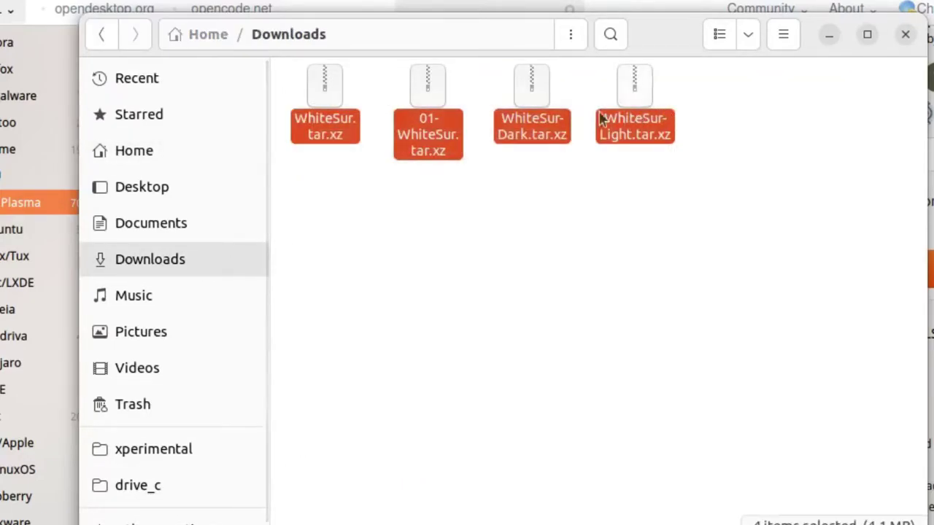
{"action": "right_click", "coordinate": [533, 136]}
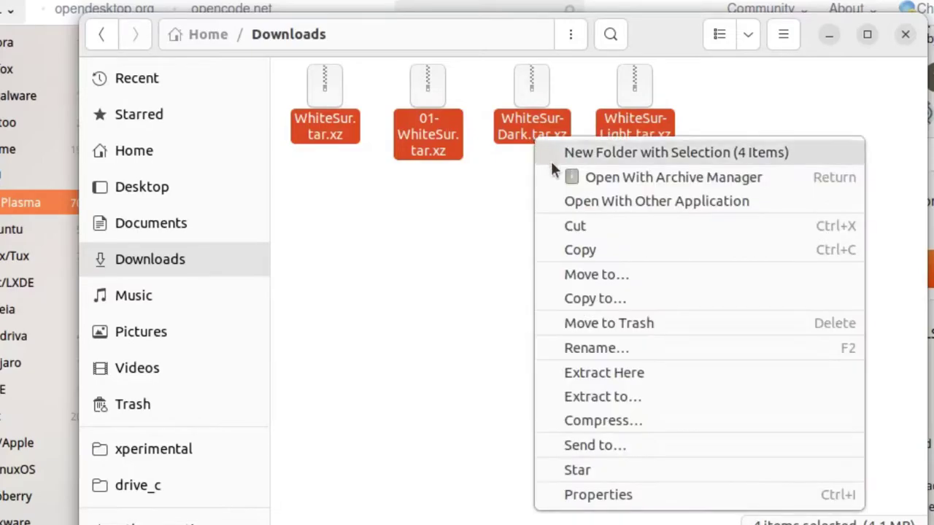
{"action": "left_click", "coordinate": [618, 373]}
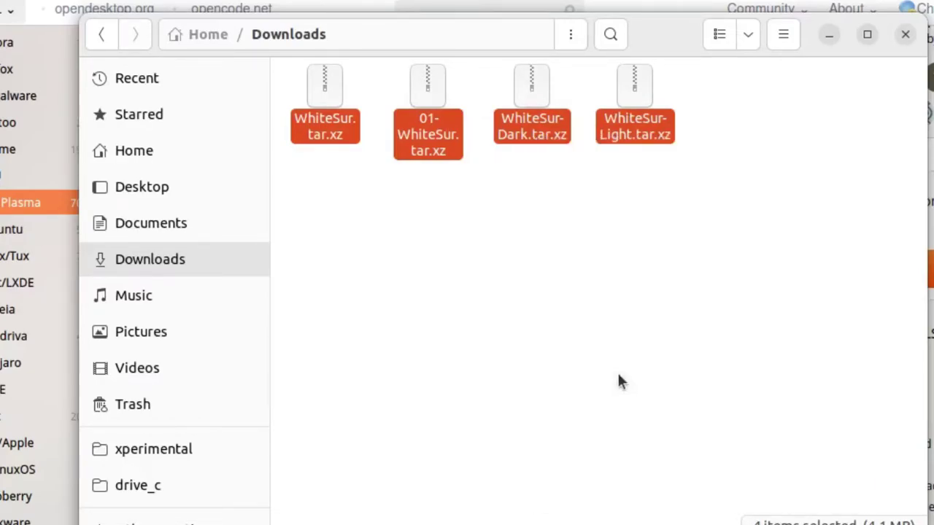
Cut the WhiteSur-Light and WhiteSur-Dark folders from Downloads and paste them into ~/.themes
{"action": "left_click", "coordinate": [618, 376]}
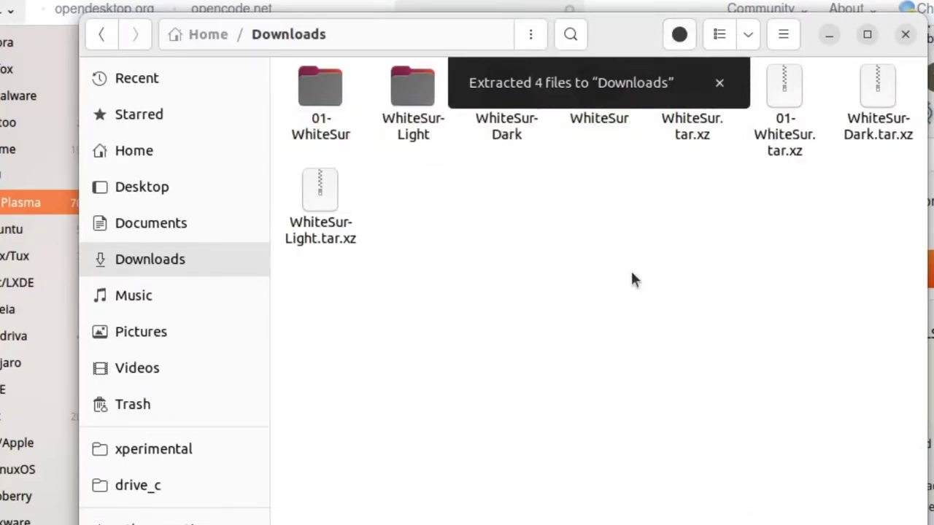
{"action": "left_click_drag", "start_coordinate": [541, 172], "coordinate": [379, 105]}
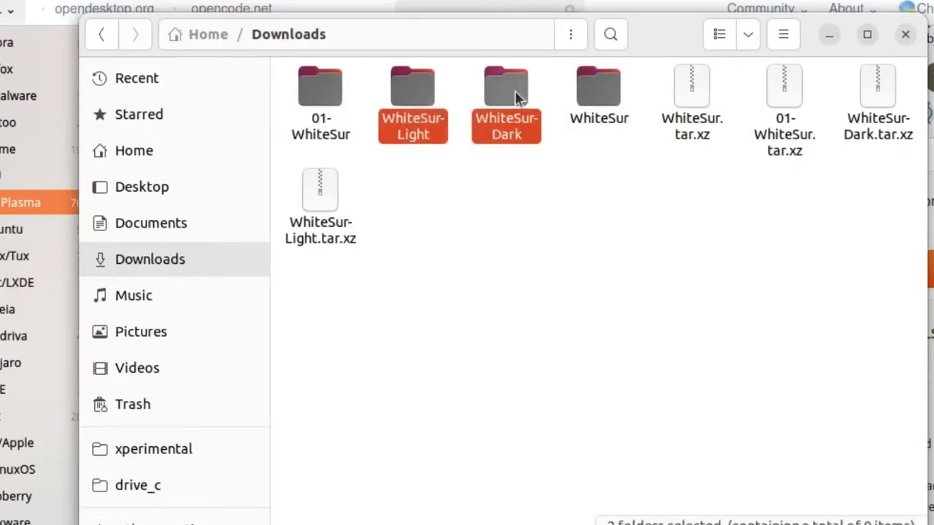
{"action": "right_click", "coordinate": [537, 102]}
{"action": "left_click", "coordinate": [565, 229]}
{"action": "left_click", "coordinate": [189, 156]}
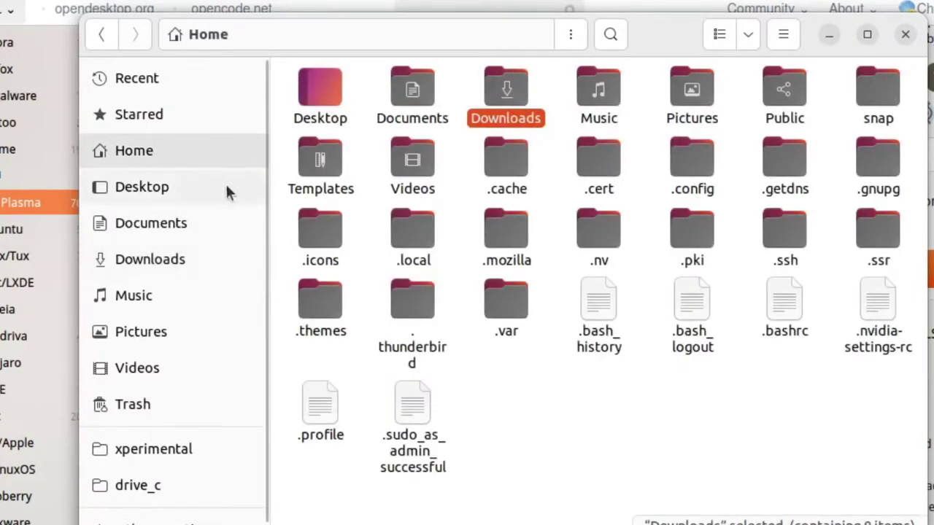
{"action": "double_click", "coordinate": [331, 300]}
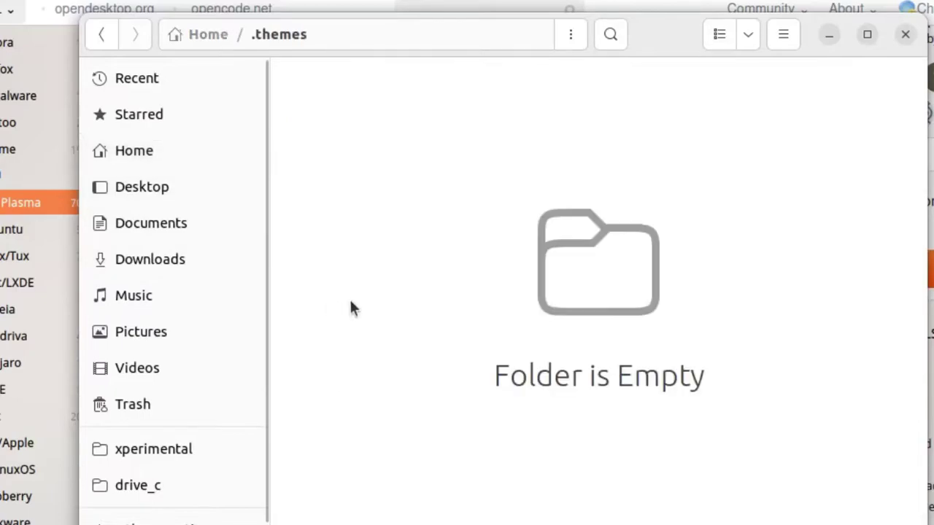
{"action": "right_click", "coordinate": [570, 282]}
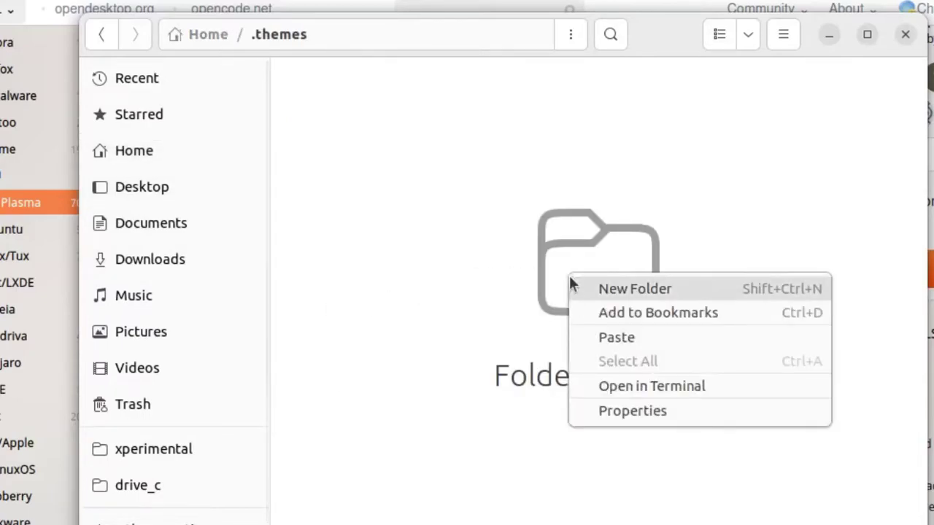
{"action": "left_click", "coordinate": [599, 338]}
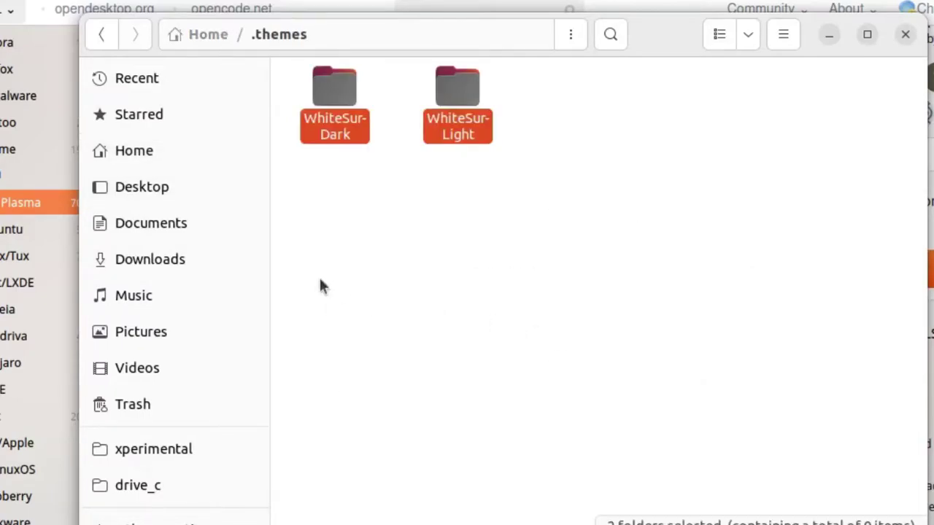
{"action": "left_click", "coordinate": [226, 261]}
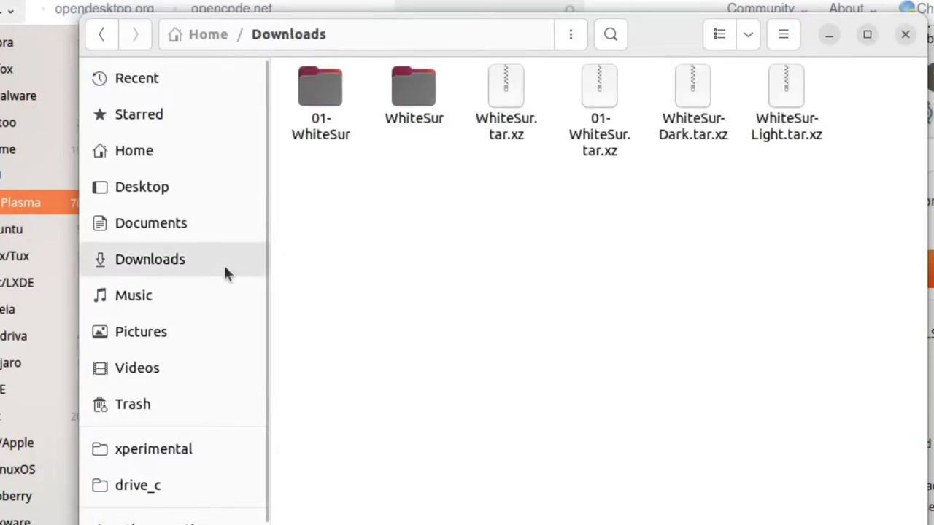
Cut the WhiteSur and WhiteSur-dark icon folders from the 01-WhiteSur folder
{"action": "double_click", "coordinate": [311, 135]}
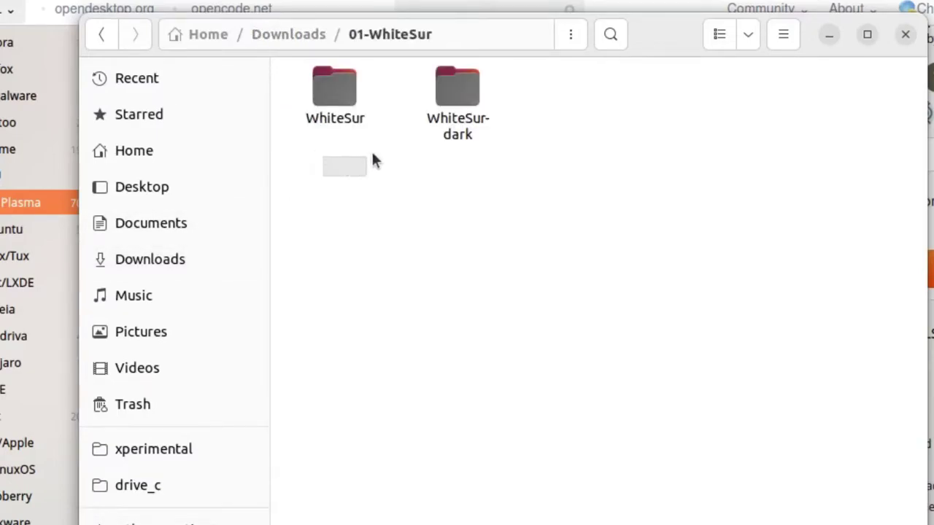
{"action": "left_click_drag", "start_coordinate": [376, 159], "coordinate": [500, 97]}
{"action": "right_click", "coordinate": [467, 95]}
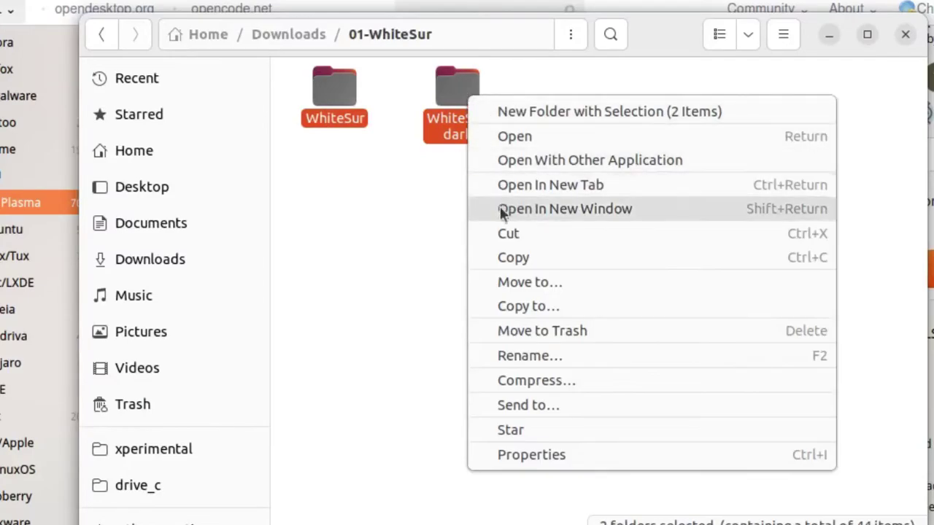
{"action": "left_click", "coordinate": [507, 234]}
Paste the two icon folders into the hidden .icons folder in Home
{"action": "left_click", "coordinate": [202, 154]}
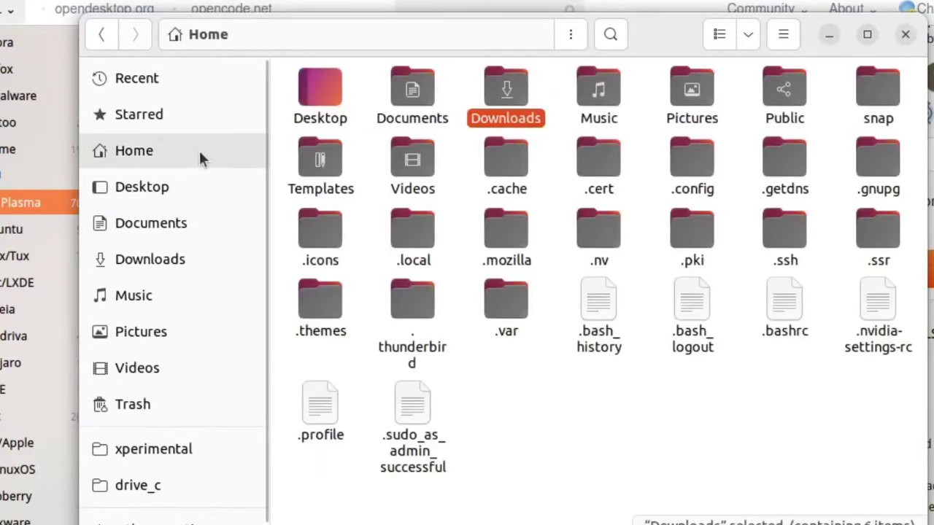
{"action": "left_click", "coordinate": [323, 237]}
{"action": "double_click", "coordinate": [323, 237]}
{"action": "right_click", "coordinate": [405, 157]}
{"action": "left_click", "coordinate": [438, 221]}
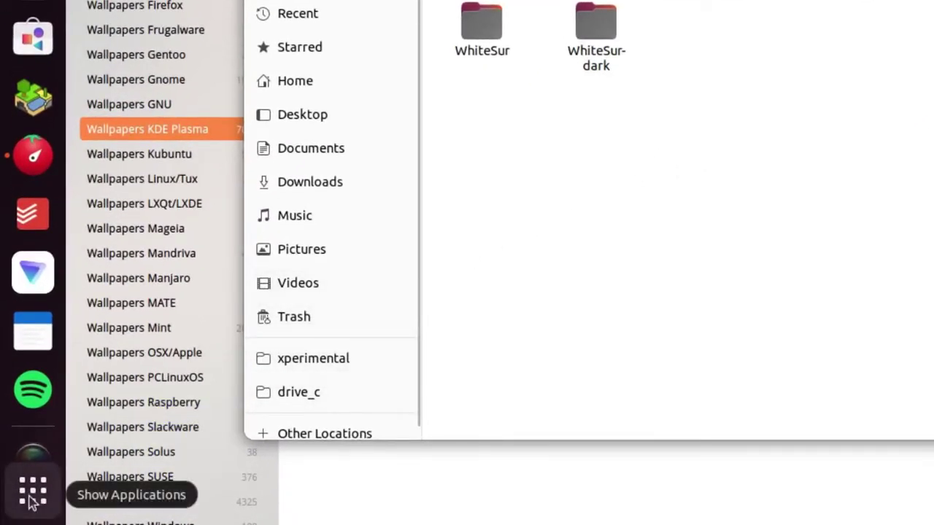
Search the applications overview for 'tweaks' and launch GNOME Tweaks
{"action": "left_click", "coordinate": [33, 490]}
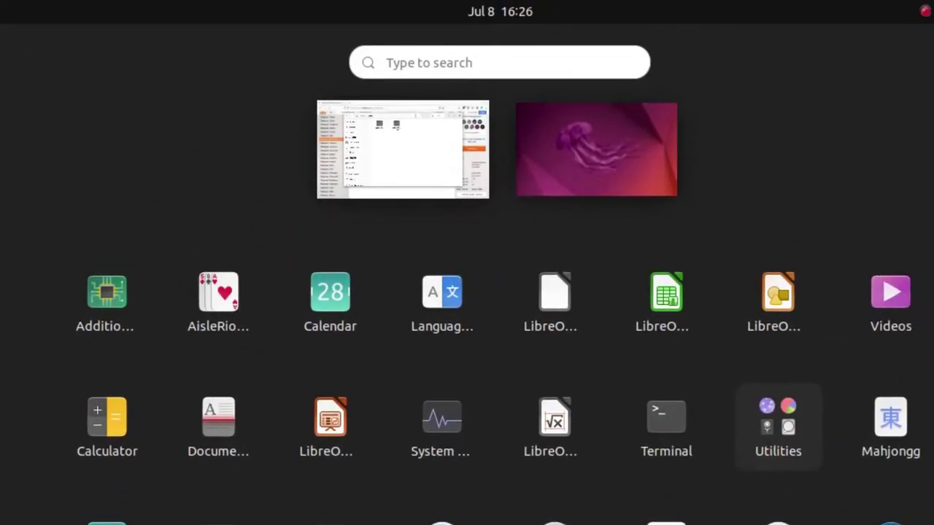
{"action": "left_click", "coordinate": [510, 65]}
{"action": "type", "text": "tweaks"}
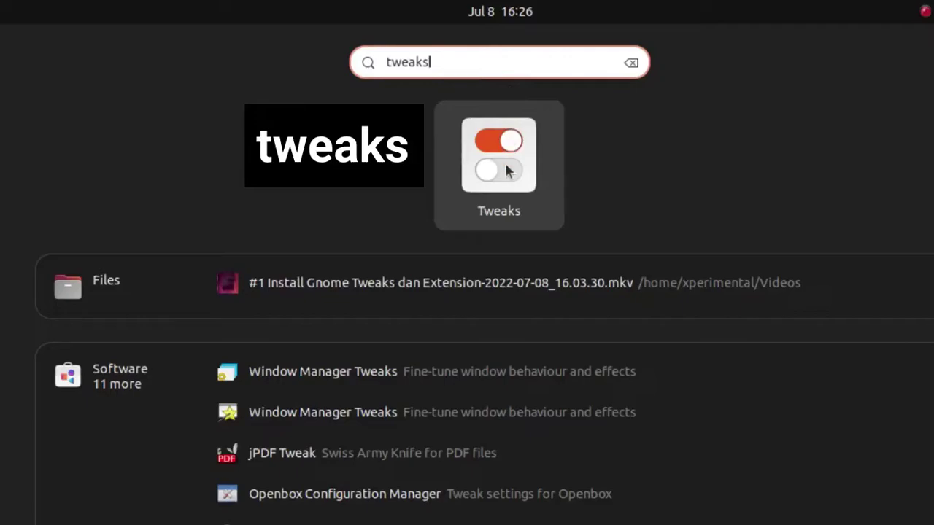
{"action": "left_click", "coordinate": [509, 170]}
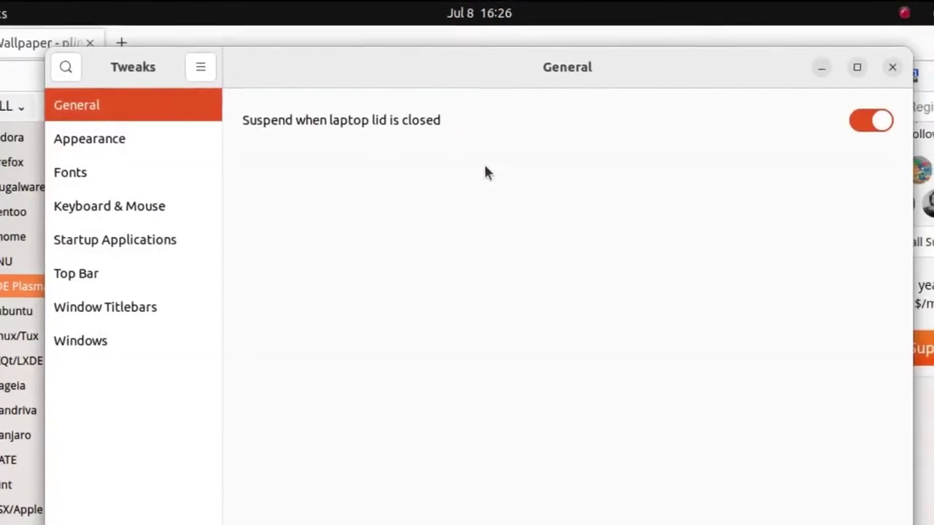
Under Appearance, set Shell and Legacy Applications to WhiteSur-Dark and Icons to WhiteSur-dark
{"action": "left_click", "coordinate": [115, 143]}
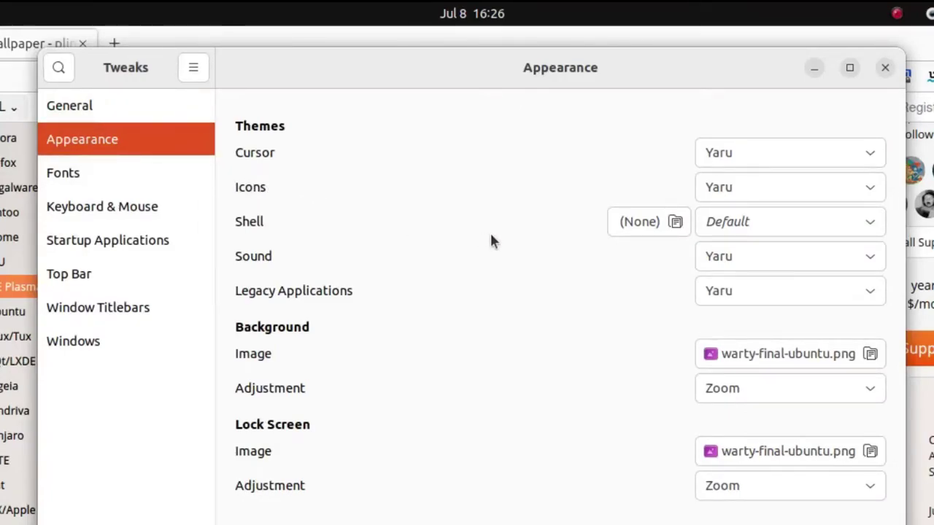
{"action": "left_click", "coordinate": [786, 221]}
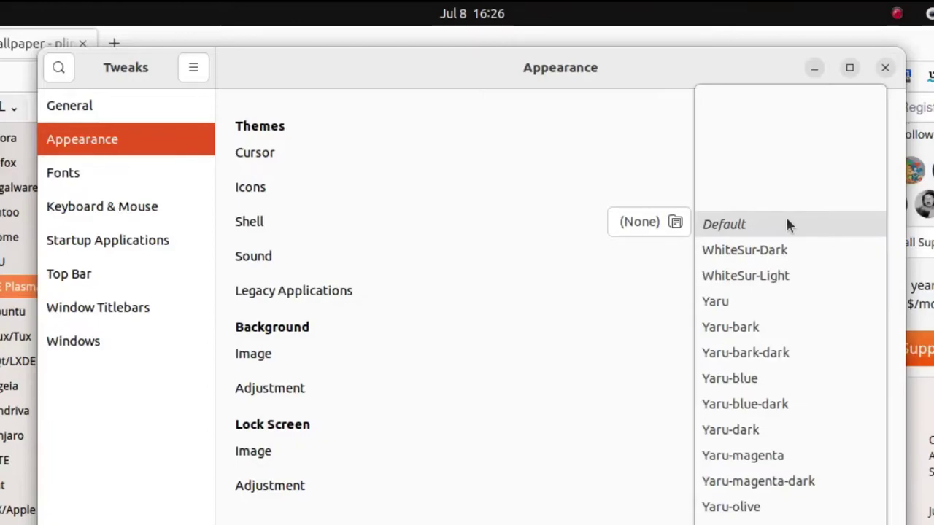
{"action": "left_click", "coordinate": [757, 249]}
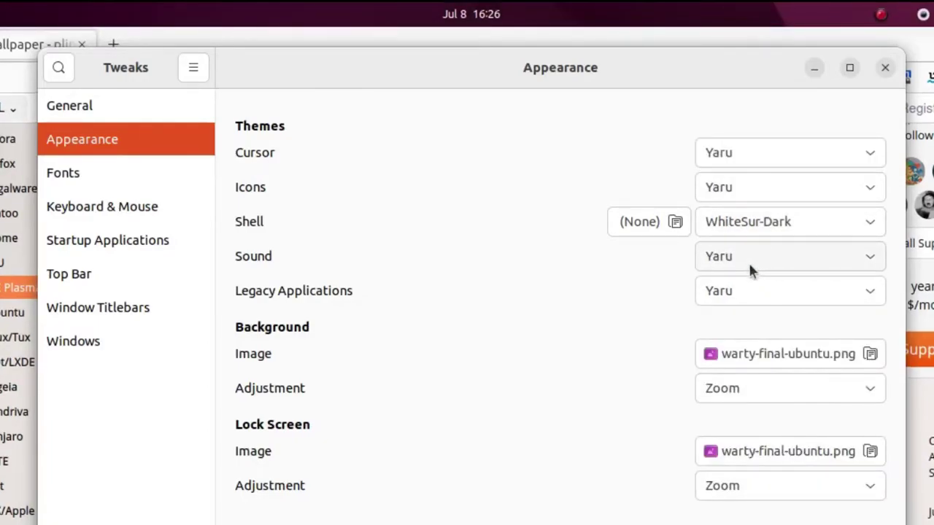
{"action": "left_click", "coordinate": [732, 290]}
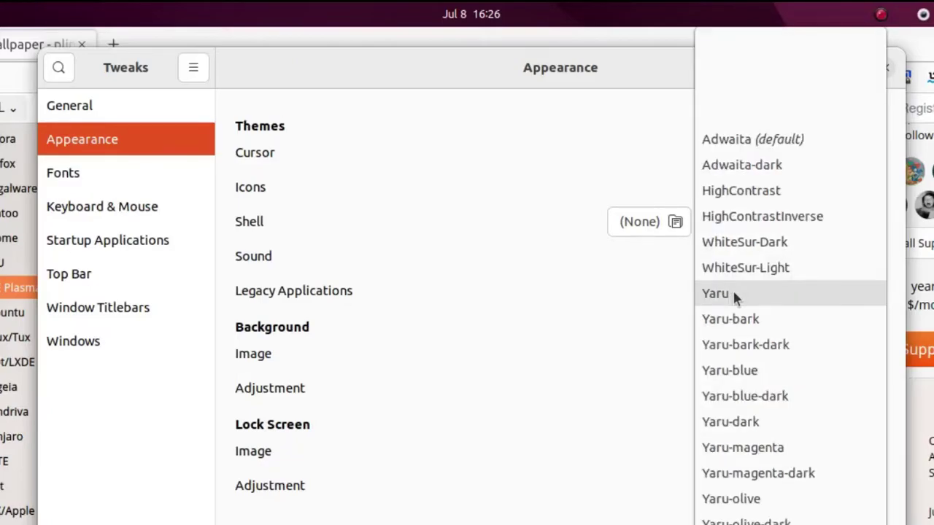
{"action": "left_click", "coordinate": [759, 247]}
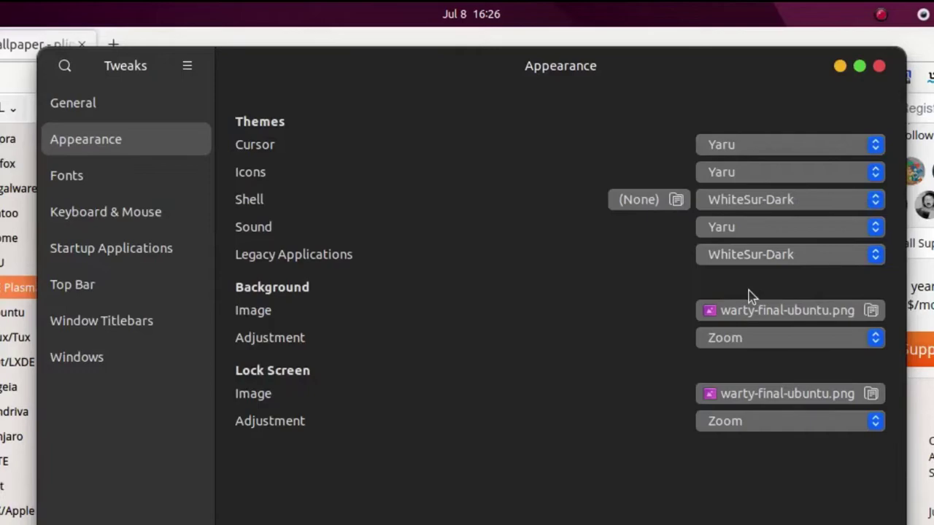
{"action": "left_click", "coordinate": [738, 172]}
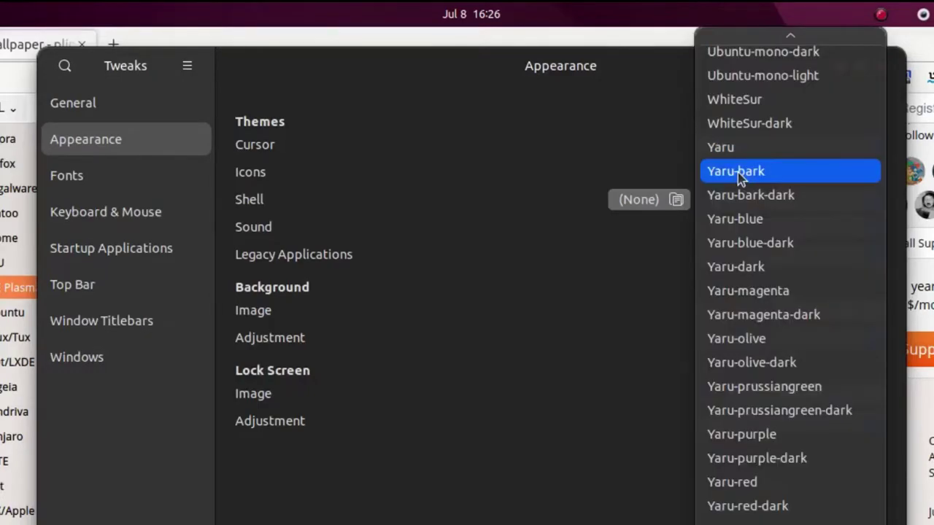
{"action": "left_click", "coordinate": [759, 130]}
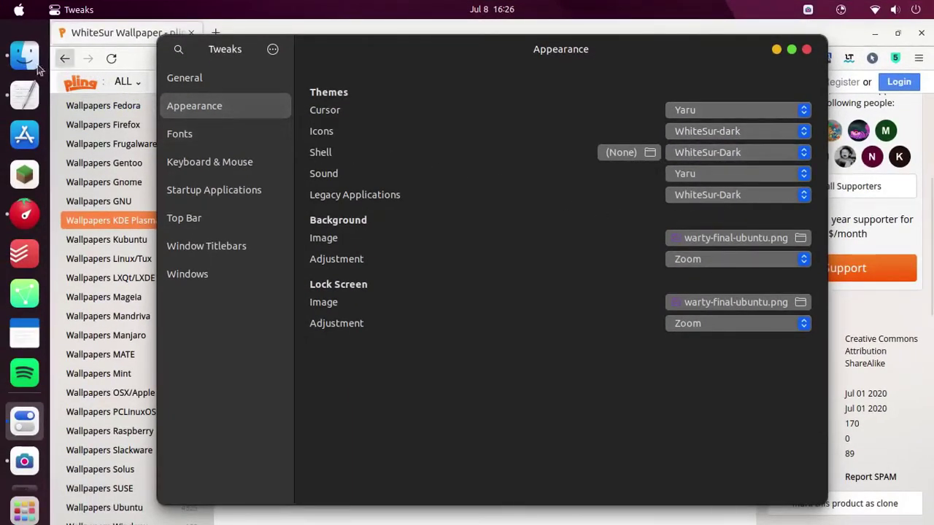
Browse to the Downloads/WhiteSur/contents/images folder to find a background picture
{"action": "left_click", "coordinate": [9, 64]}
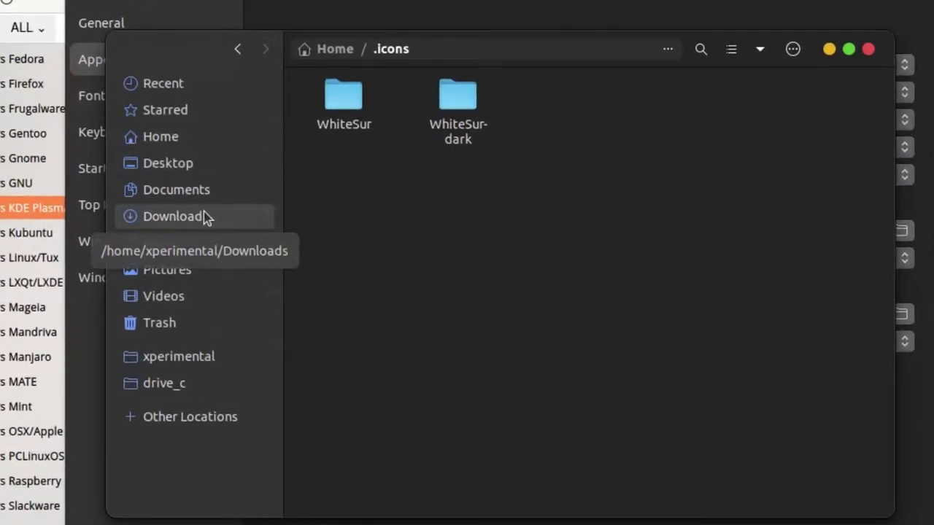
{"action": "left_click", "coordinate": [205, 216]}
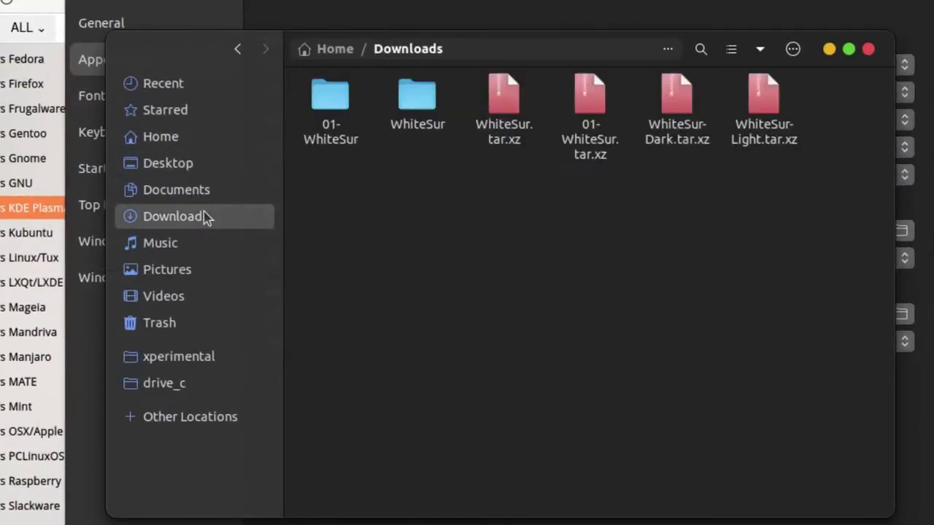
{"action": "double_click", "coordinate": [343, 122]}
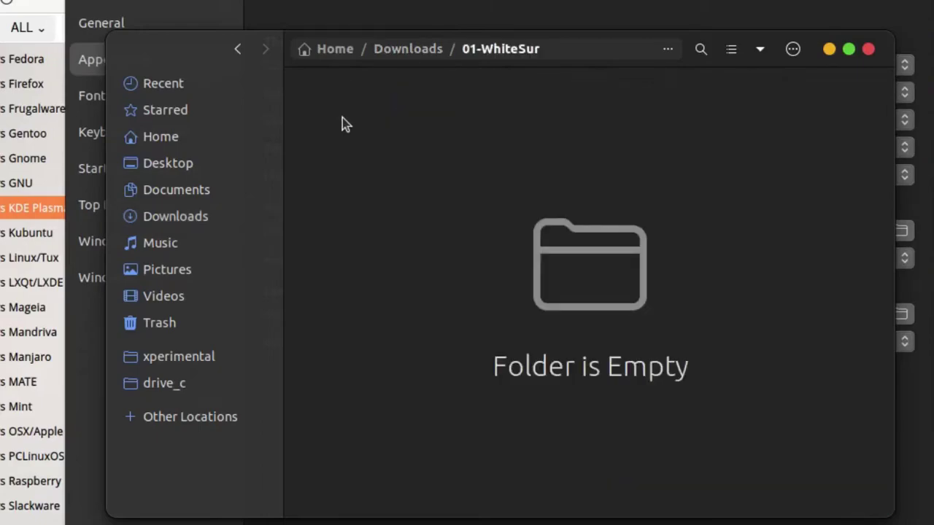
{"action": "left_click", "coordinate": [422, 48]}
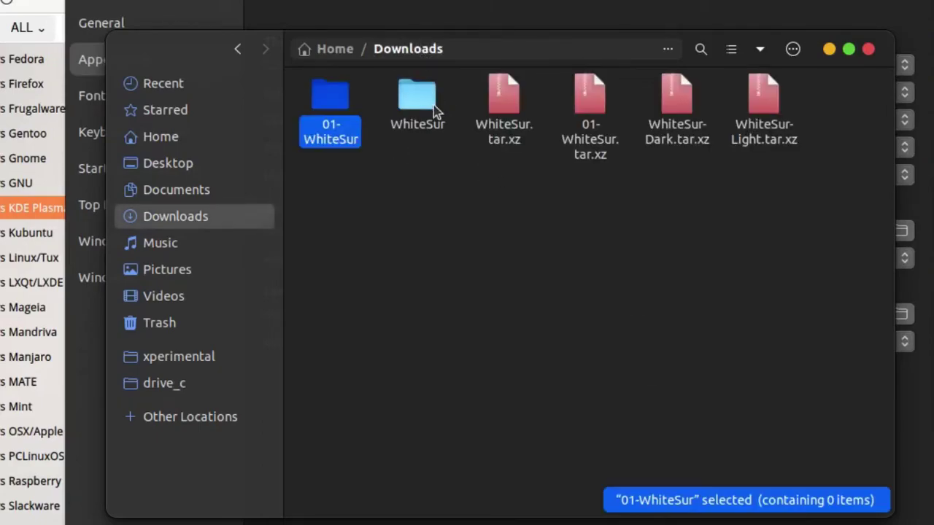
{"action": "left_click", "coordinate": [434, 105]}
{"action": "double_click", "coordinate": [433, 105]}
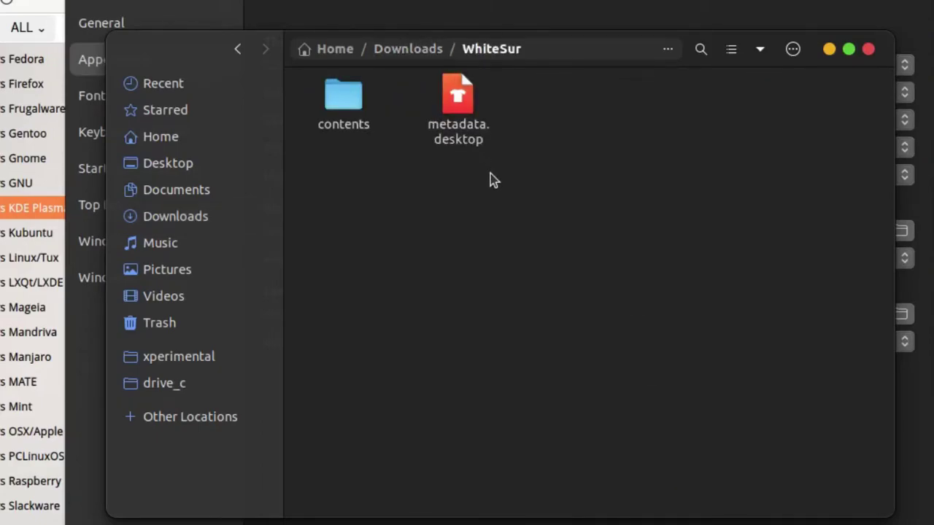
{"action": "double_click", "coordinate": [359, 120]}
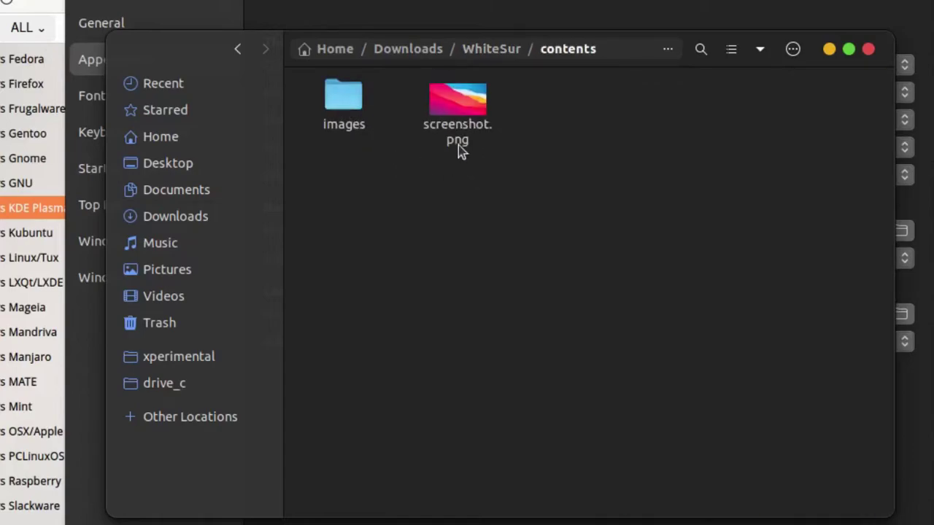
{"action": "double_click", "coordinate": [343, 98]}
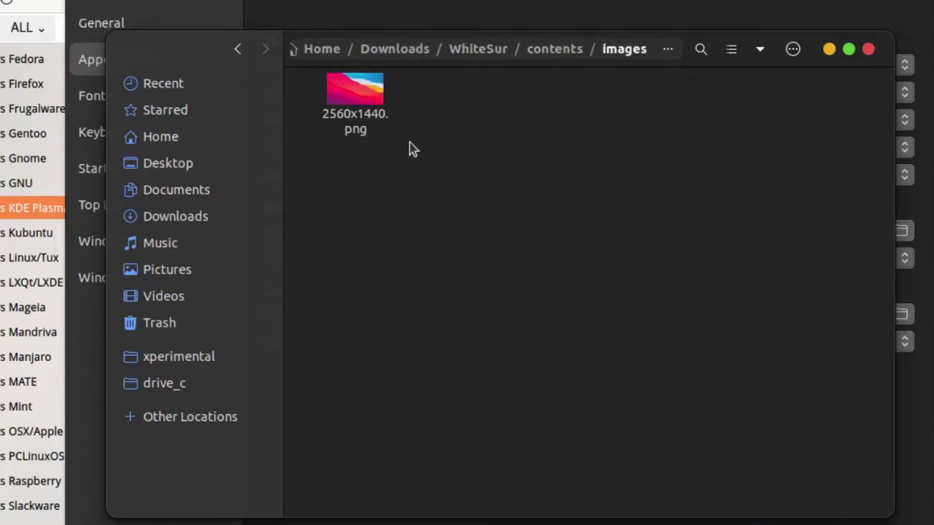
Set 2560x1440.png as the wallpaper, replacing the existing copy
{"action": "right_click", "coordinate": [372, 119]}
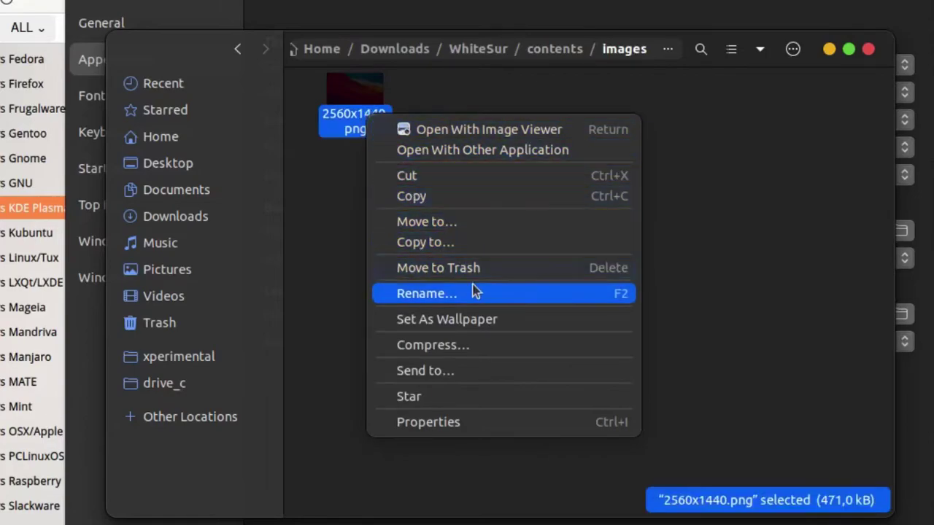
{"action": "left_click", "coordinate": [491, 321]}
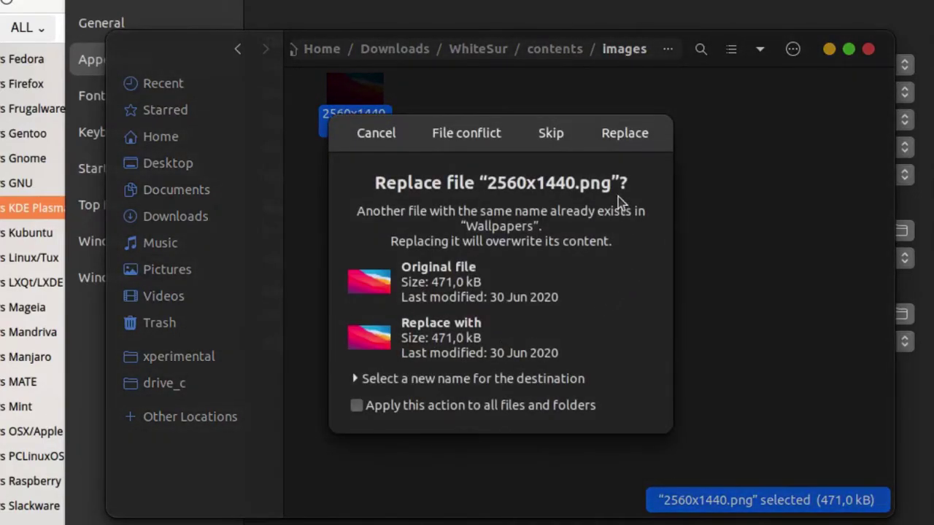
{"action": "left_click", "coordinate": [624, 136]}
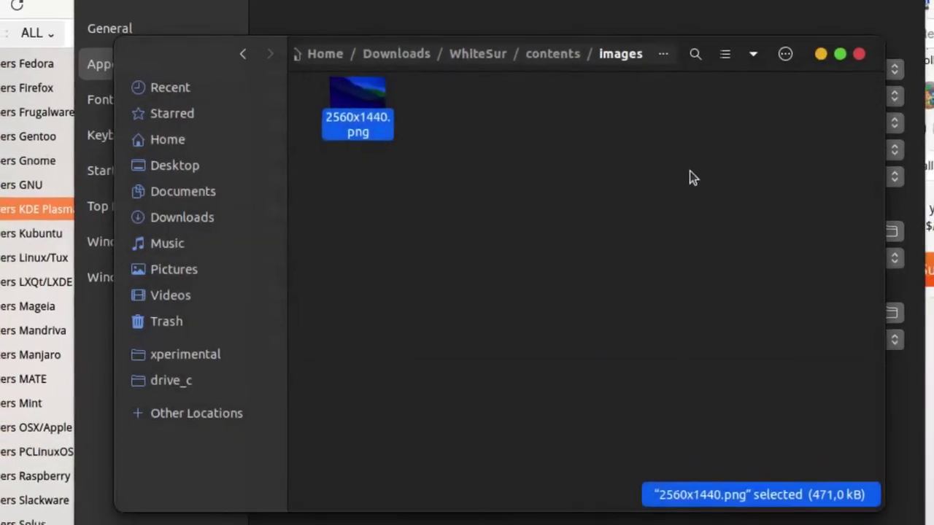
Close the file window and minimize Tweaks and Firefox to reveal the WhiteSur wallpaper
{"action": "left_click", "coordinate": [799, 94]}
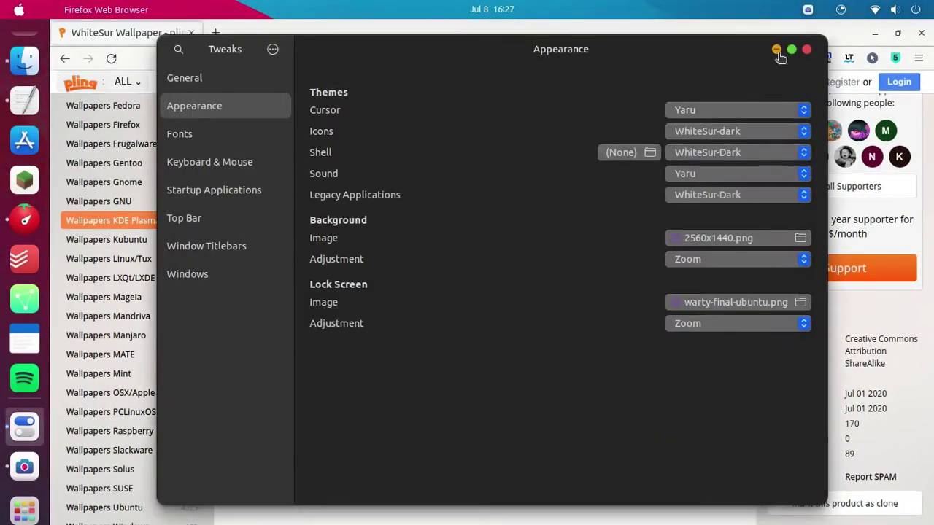
{"action": "left_click", "coordinate": [777, 49]}
{"action": "left_click", "coordinate": [875, 33]}
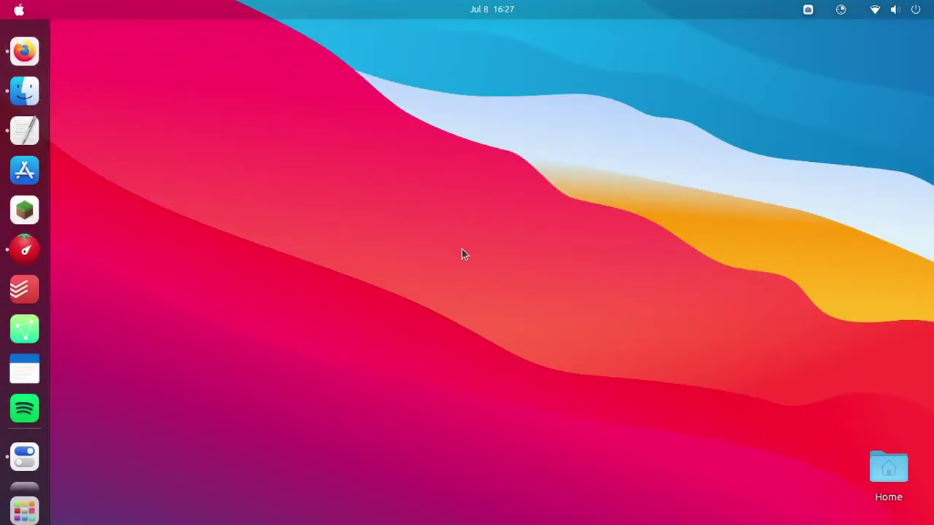